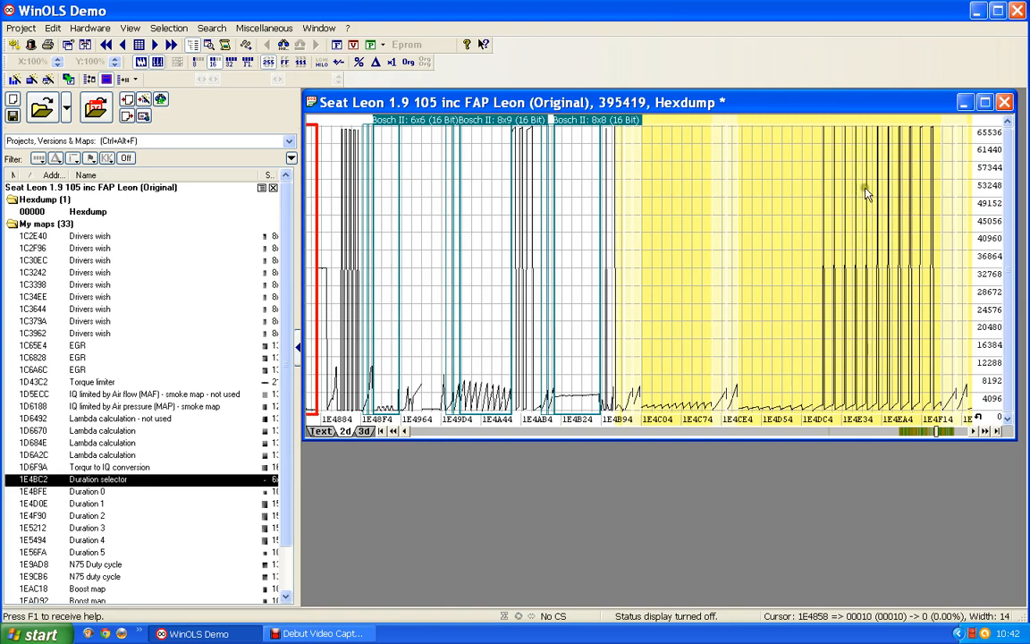
# Look back through the 2D hexdump from about 1E4858 for an undefined map in the region around 1DA3CC
pyautogui.click(770, 434)
pyautogui.click(769, 434)
pyautogui.click(770, 434)
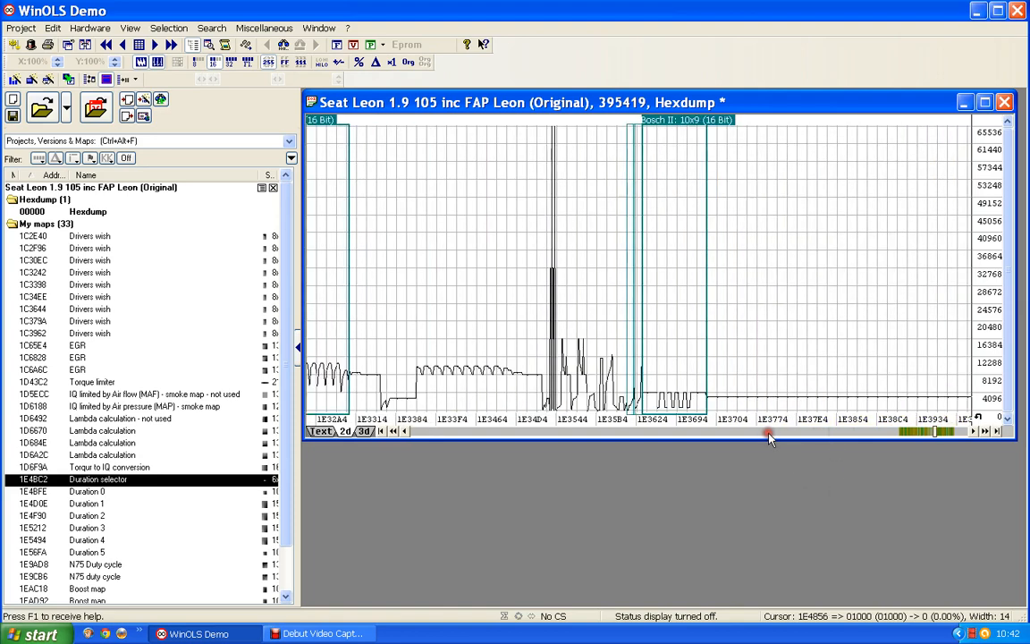
pyautogui.click(769, 434)
pyautogui.click(769, 434)
pyautogui.click(769, 434)
pyautogui.click(770, 434)
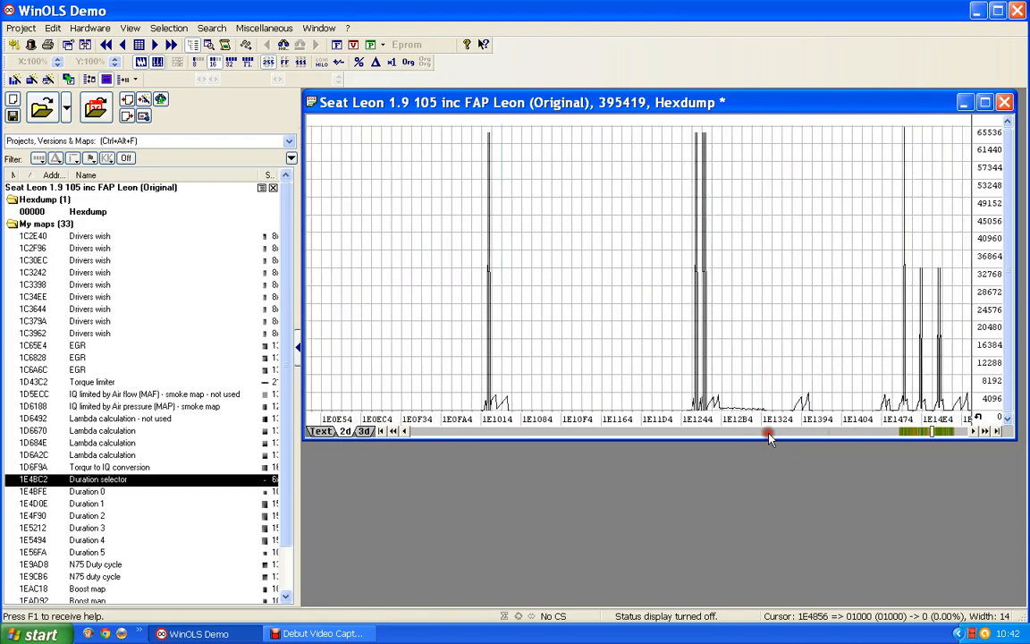
pyautogui.click(769, 434)
pyautogui.click(770, 434)
pyautogui.click(769, 433)
pyautogui.click(769, 434)
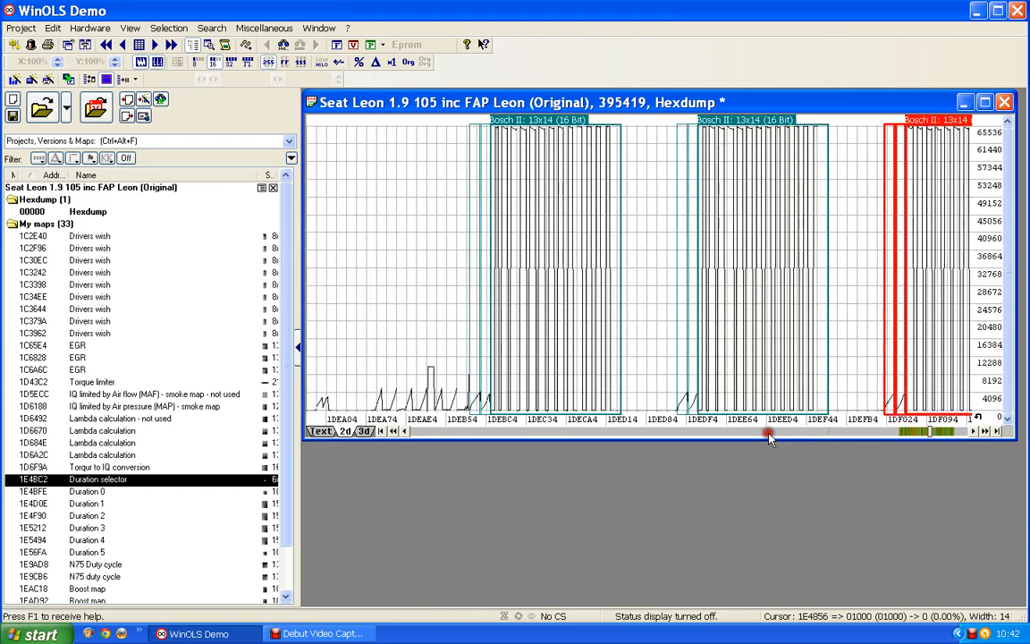
pyautogui.click(769, 434)
pyautogui.click(770, 434)
pyautogui.click(769, 434)
pyautogui.click(770, 434)
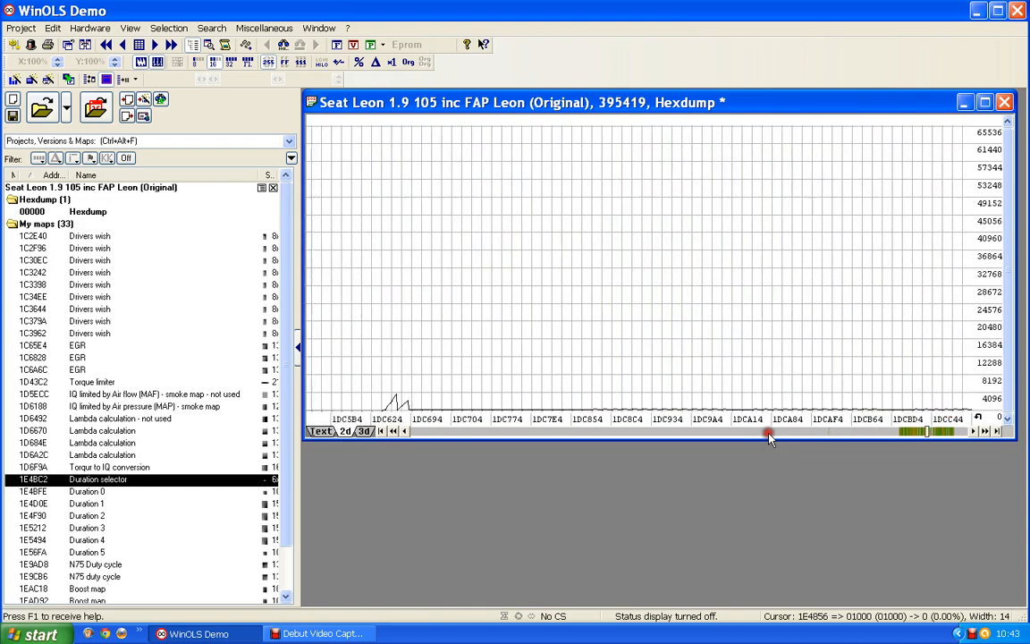
pyautogui.click(769, 434)
pyautogui.click(769, 434)
pyautogui.click(769, 434)
pyautogui.click(769, 434)
pyautogui.click(769, 434)
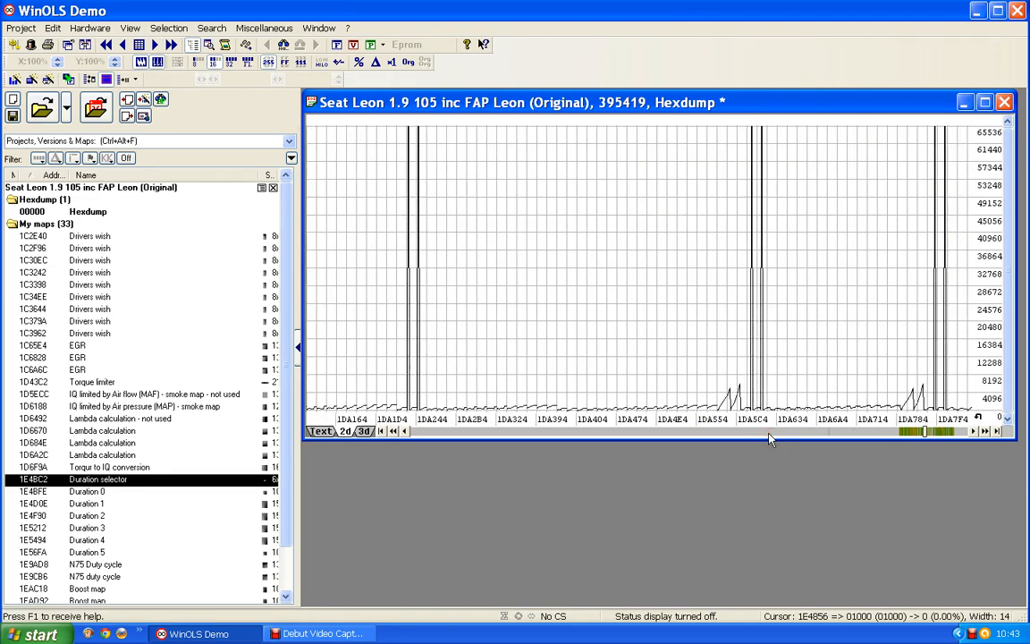
pyautogui.click(769, 434)
pyautogui.click(769, 433)
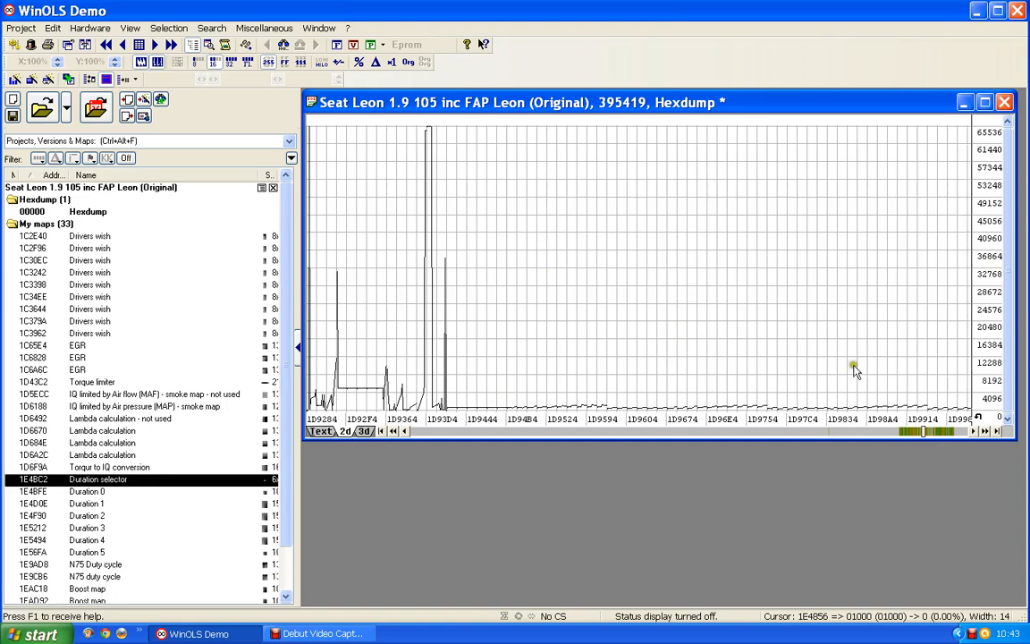
pyautogui.click(955, 433)
pyautogui.click(955, 433)
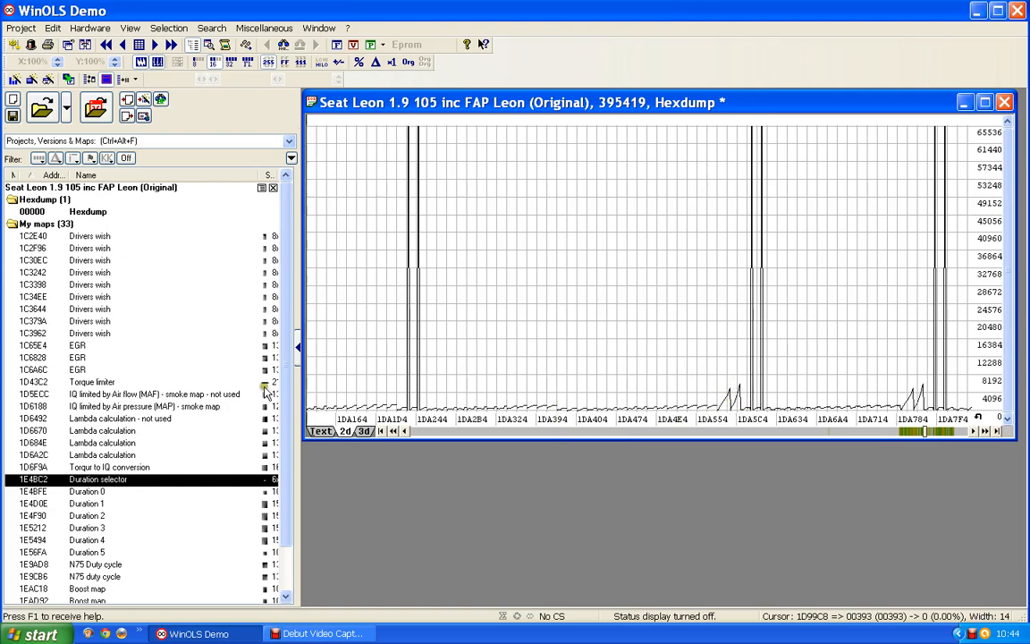
pyautogui.click(664, 395)
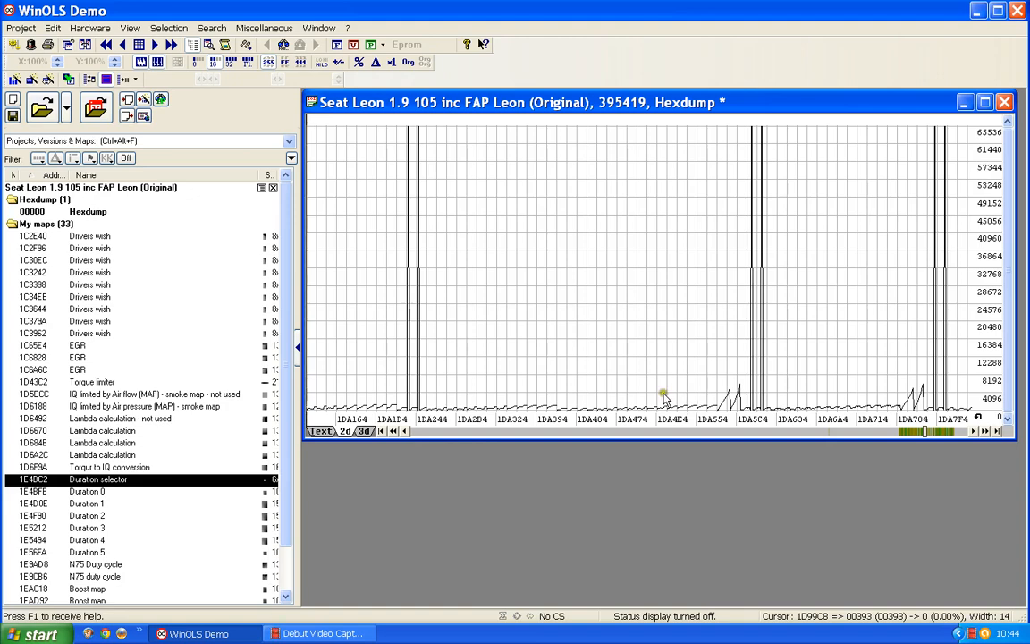
pyautogui.click(729, 385)
# Mark the undefined block from 1DA3CC up to 1DA58C, show it as text, and examine the two size values right after it
pyautogui.moveTo(558, 397); pyautogui.dragTo(718, 409)
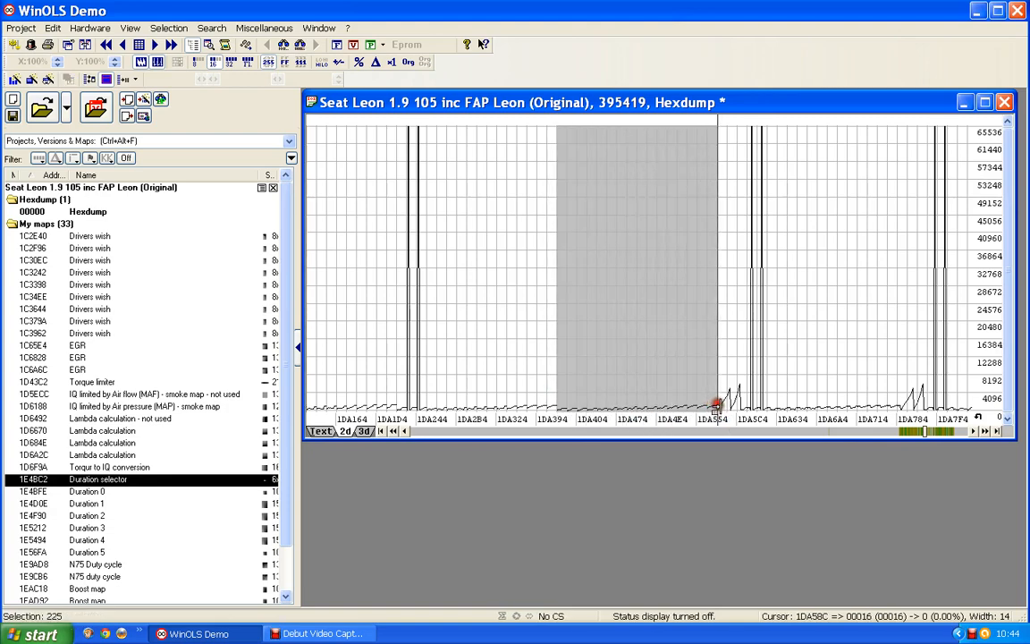
pyautogui.click(320, 431)
pyautogui.scroll(-2, 547, 286)
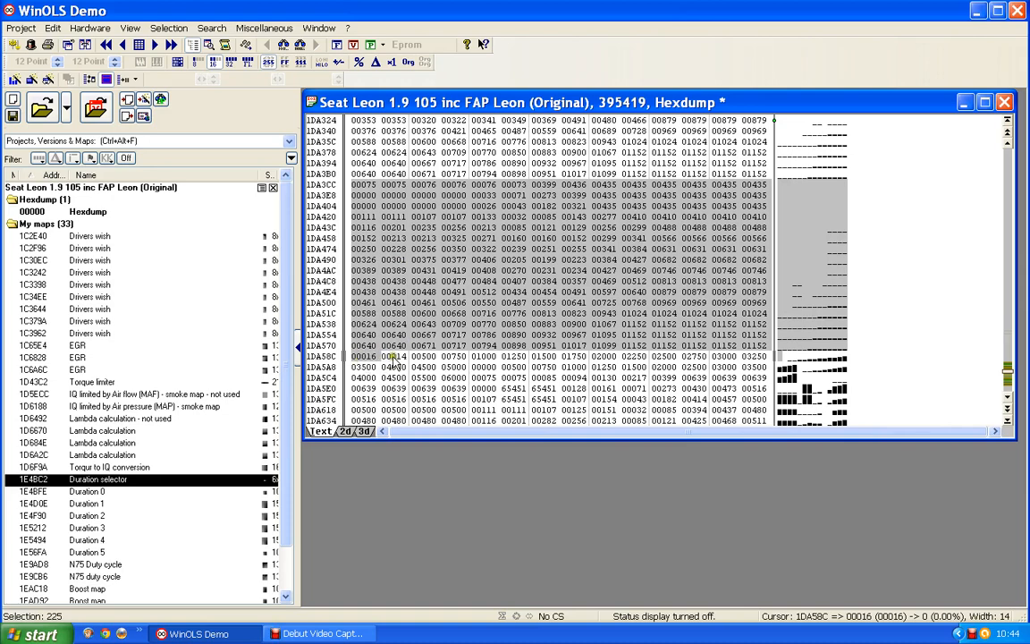
pyautogui.click(393, 357)
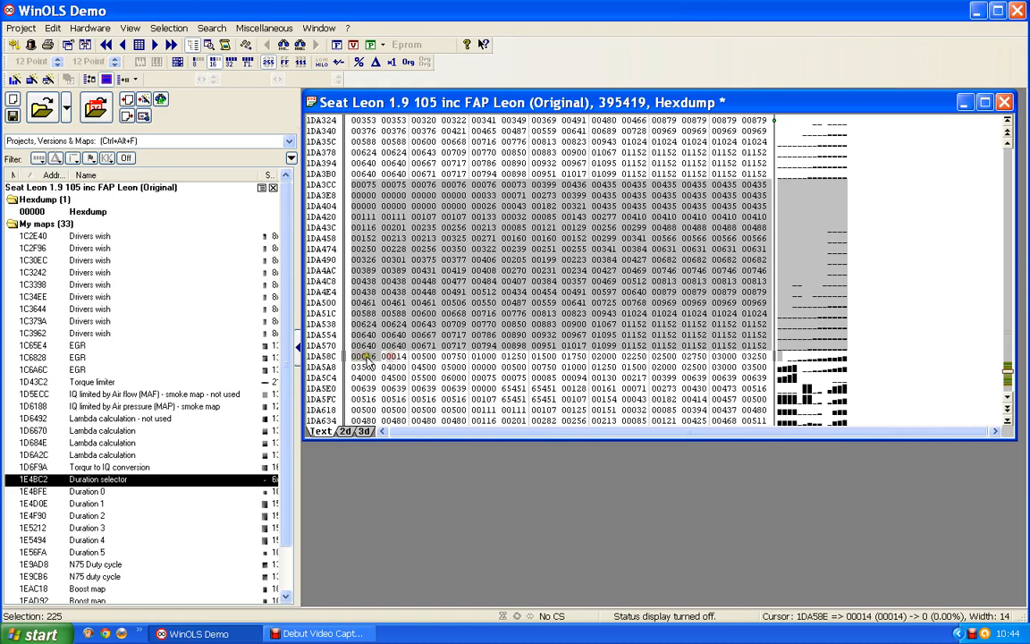
pyautogui.click(364, 357)
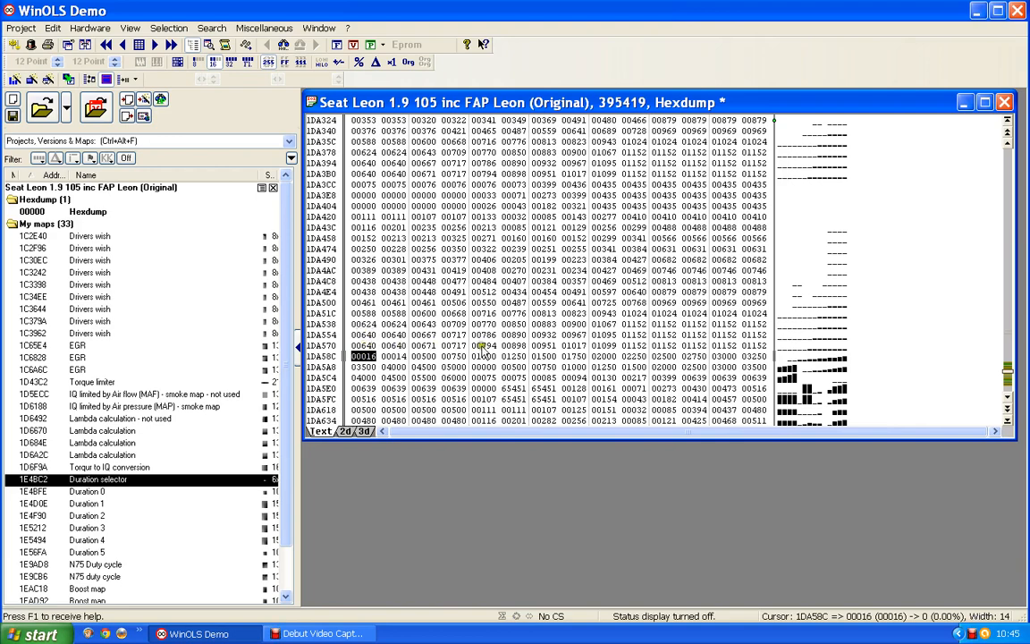
# Create a map from the 14-column by 16-row block spanning 1DA3CC to 1DA58A, and move its window clear of the hexdump data
pyautogui.click(761, 347)
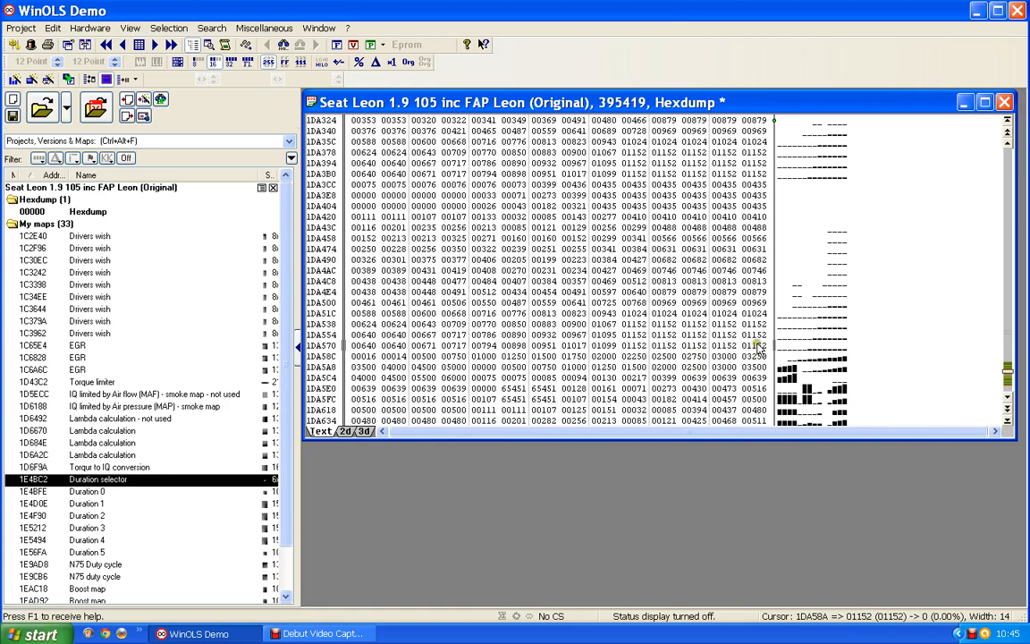
pyautogui.moveTo(759, 346); pyautogui.dragTo(365, 345)
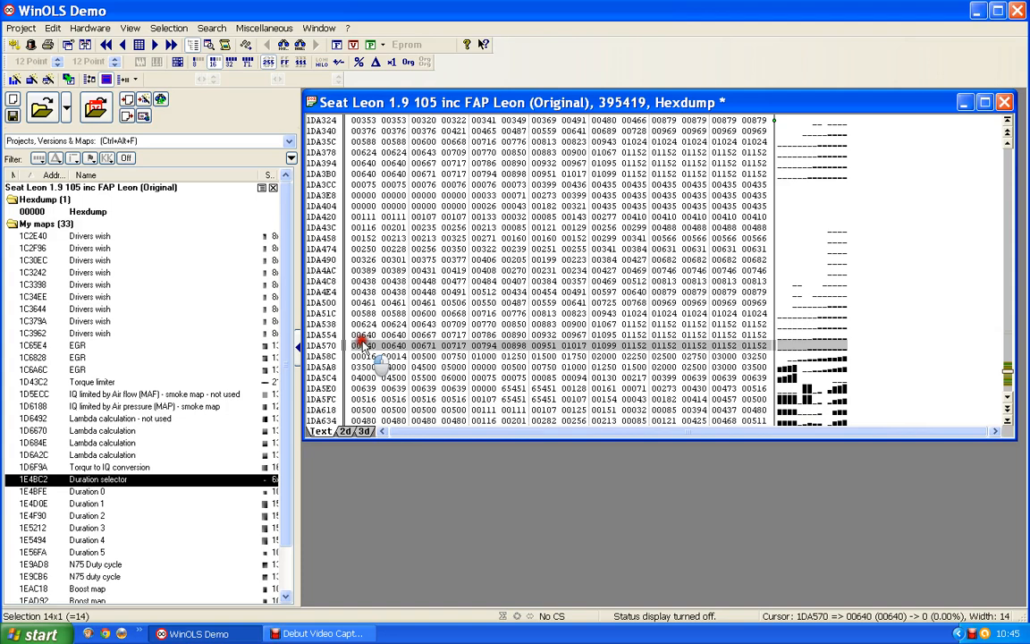
pyautogui.moveTo(362, 345); pyautogui.dragTo(338, 182)
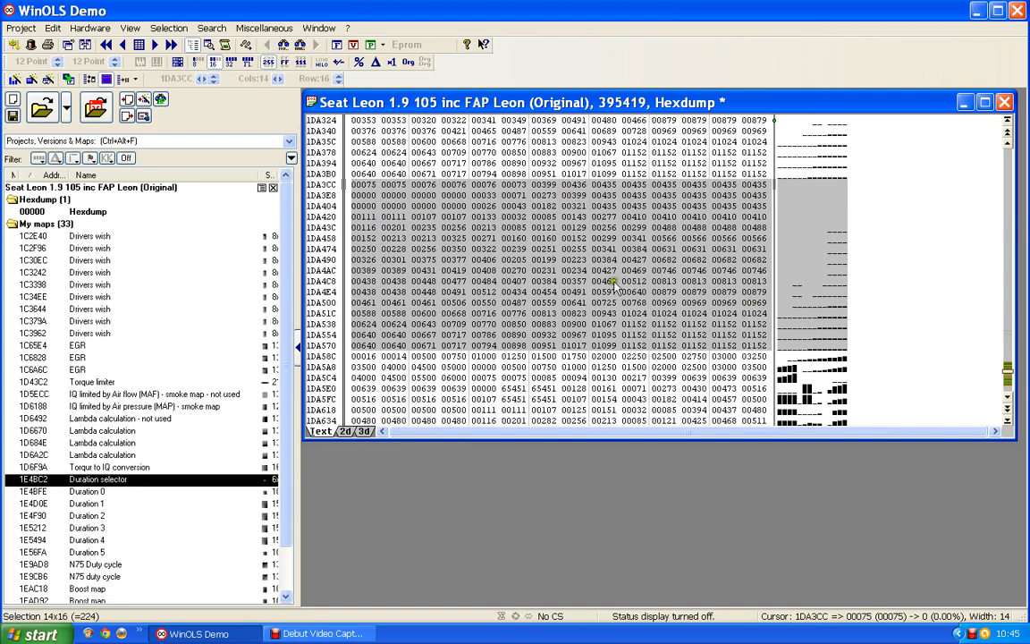
pyautogui.press('k')
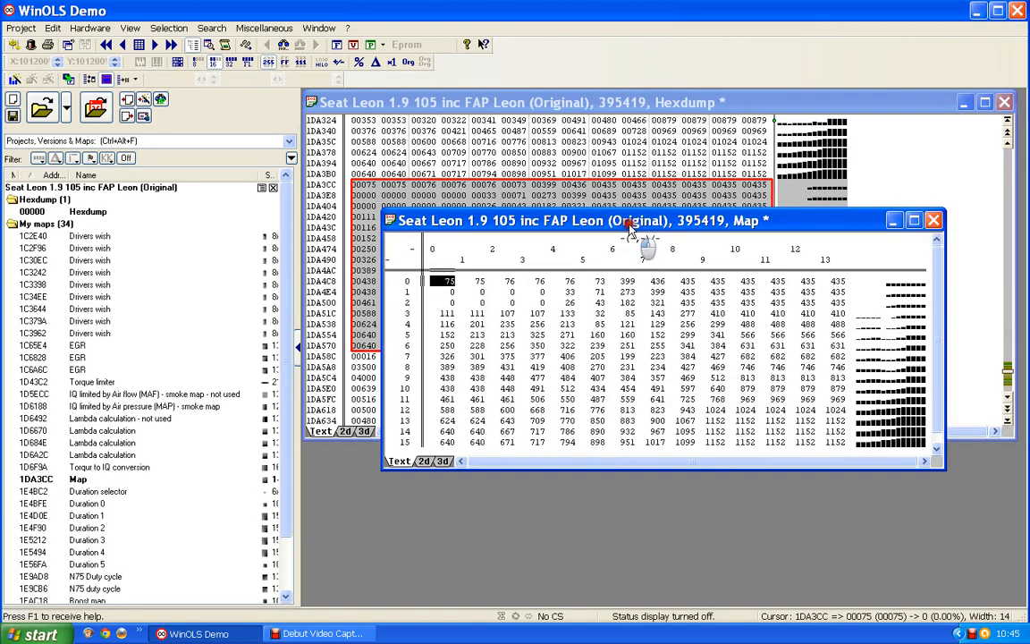
pyautogui.click(619, 423)
pyautogui.moveTo(619, 423); pyautogui.dragTo(604, 413)
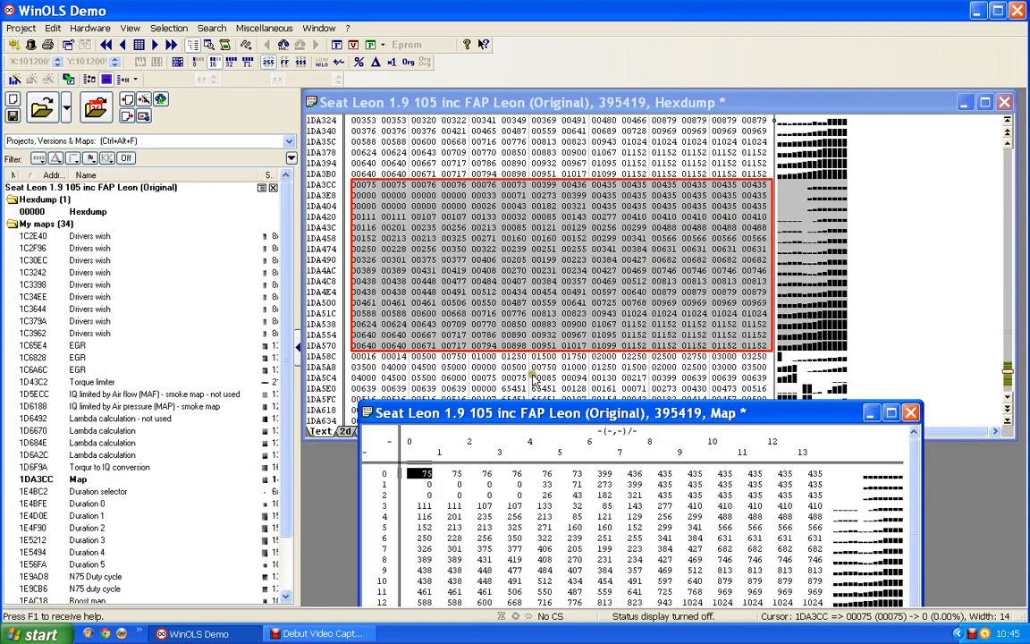
# Set the new map's Y-axis data source to Eprom, taking start address 1DA590 from the hexdump cursor
pyautogui.click(537, 283)
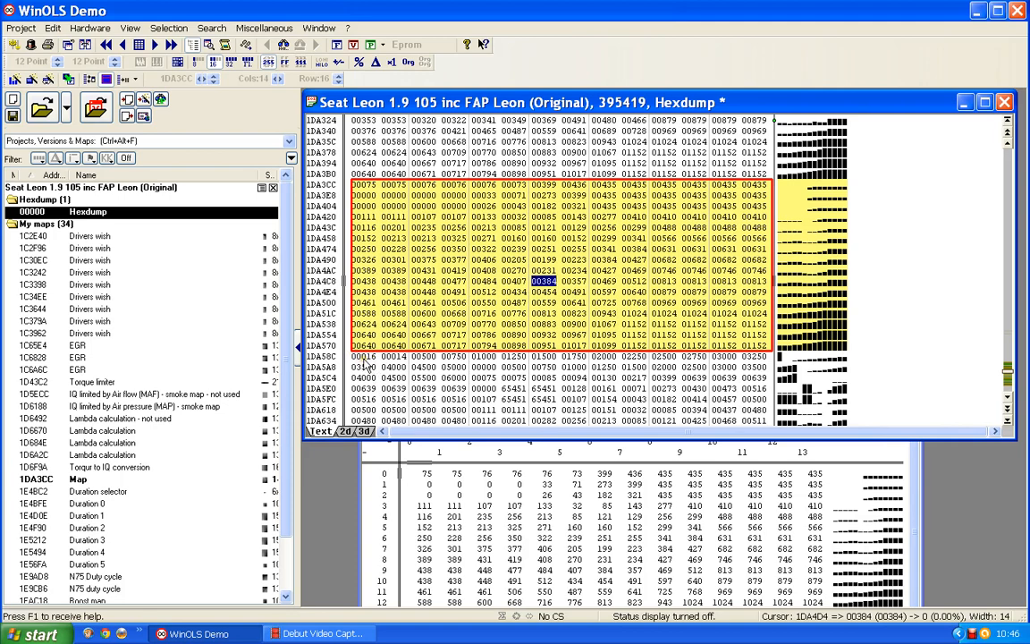
pyautogui.click(423, 357)
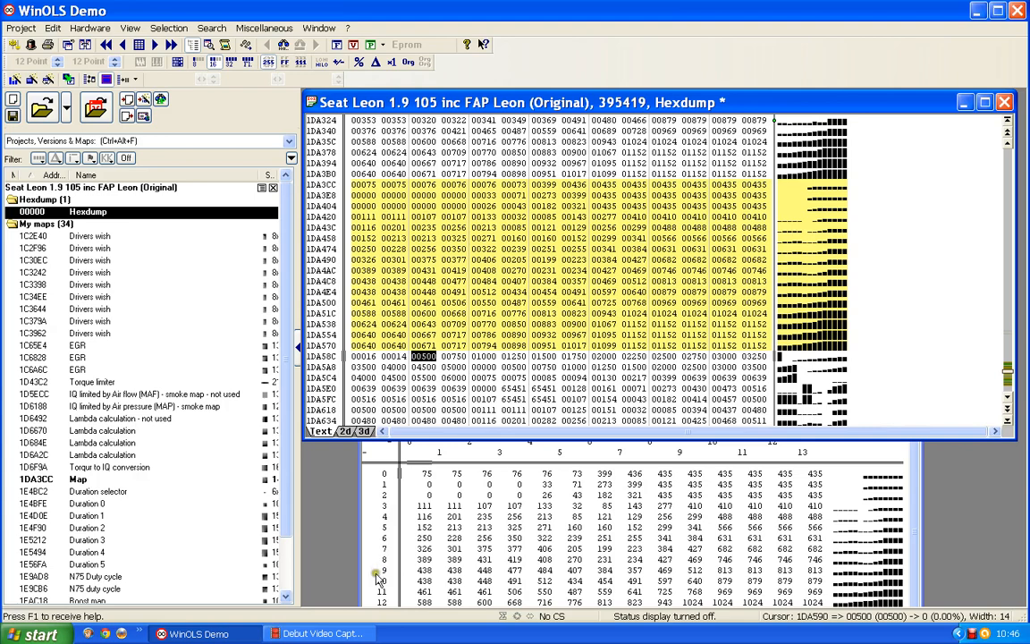
pyautogui.doubleClick(381, 537)
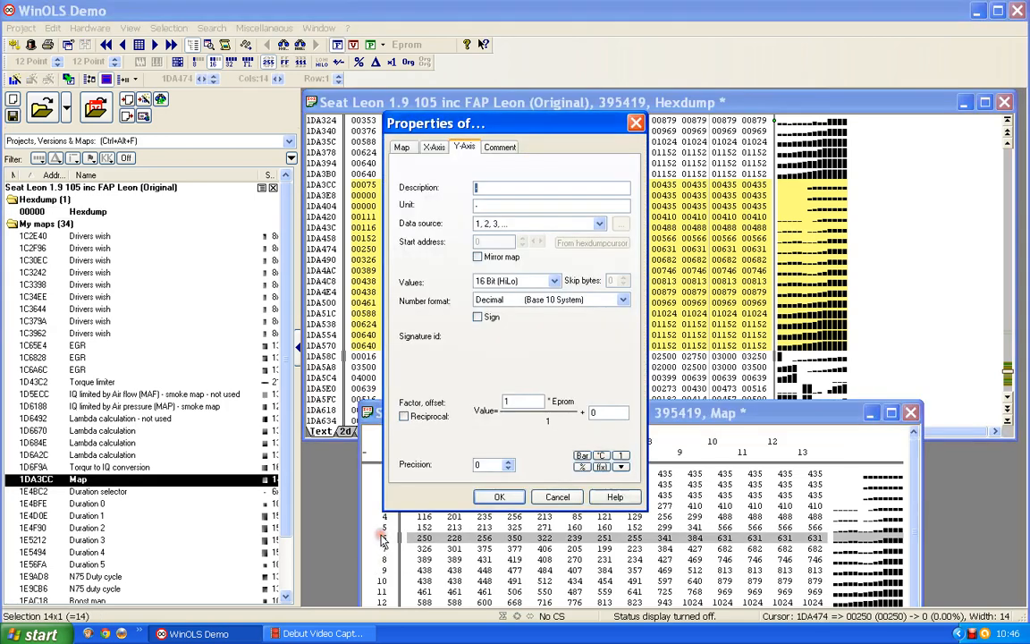
pyautogui.click(595, 222)
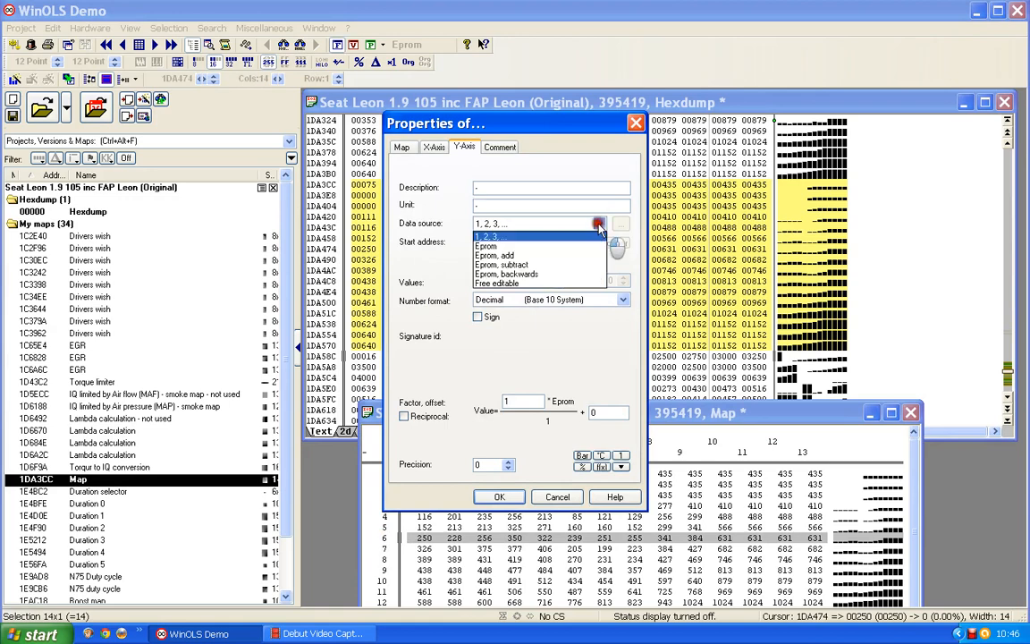
pyautogui.click(506, 247)
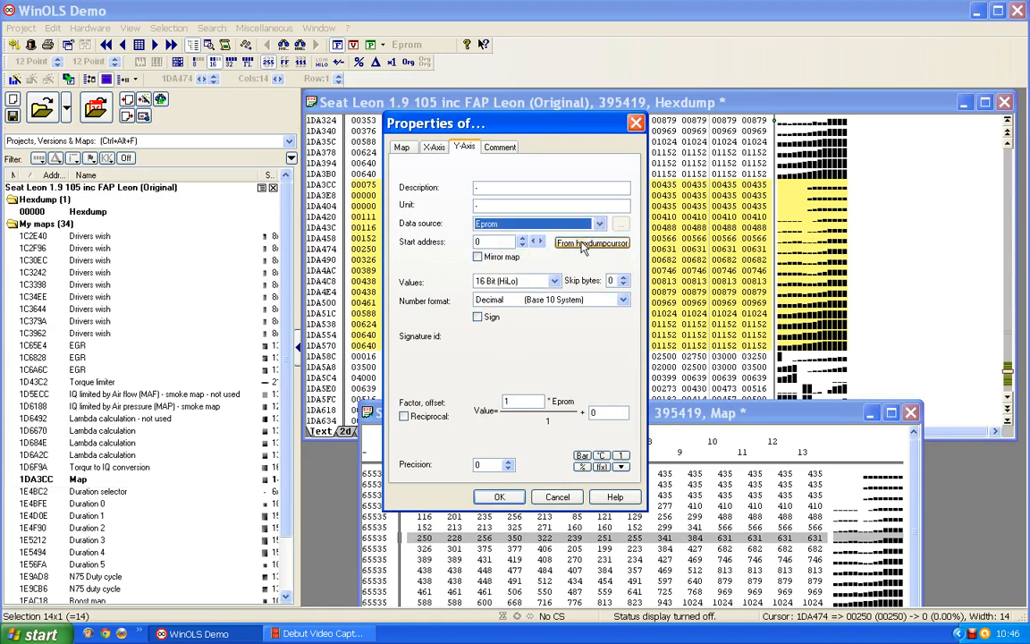
pyautogui.click(583, 244)
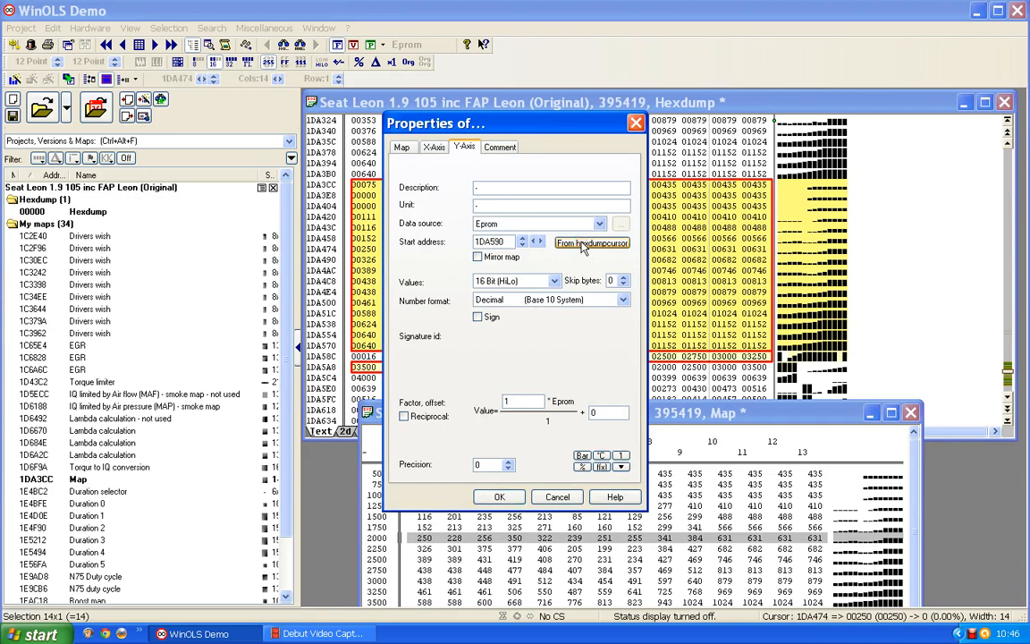
pyautogui.click(498, 495)
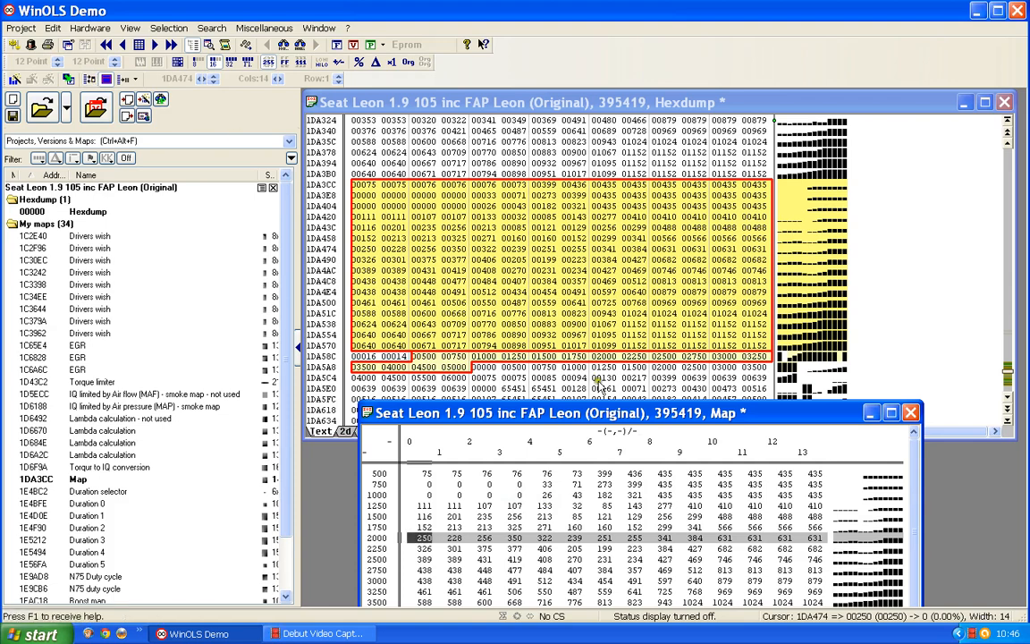
# Set the map's X-axis data source to Eprom, taking start address 1DA5B0 from the hexdump cursor
pyautogui.click(483, 368)
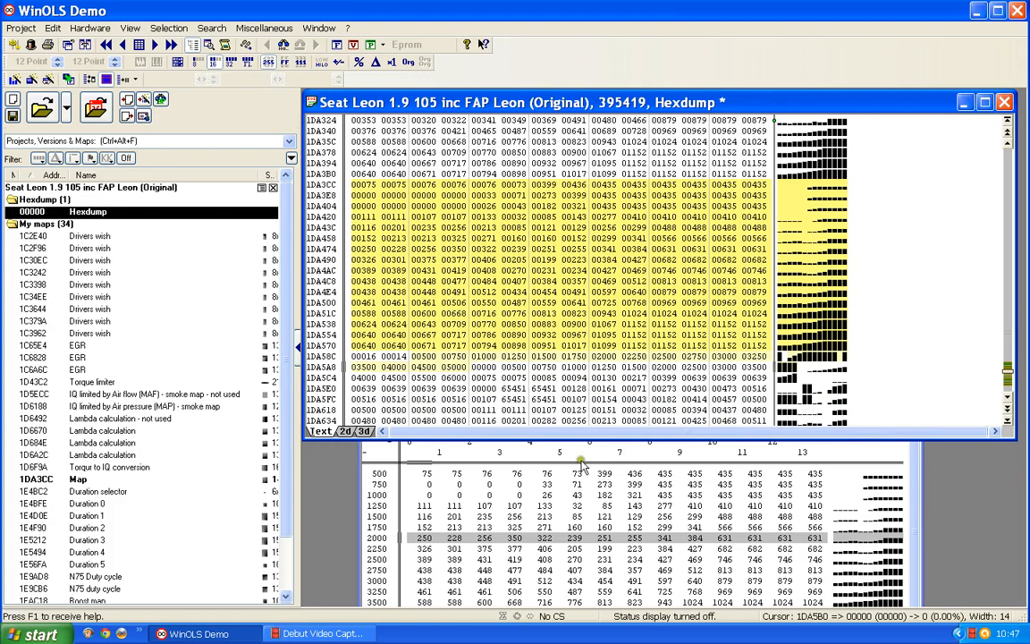
pyautogui.doubleClick(547, 452)
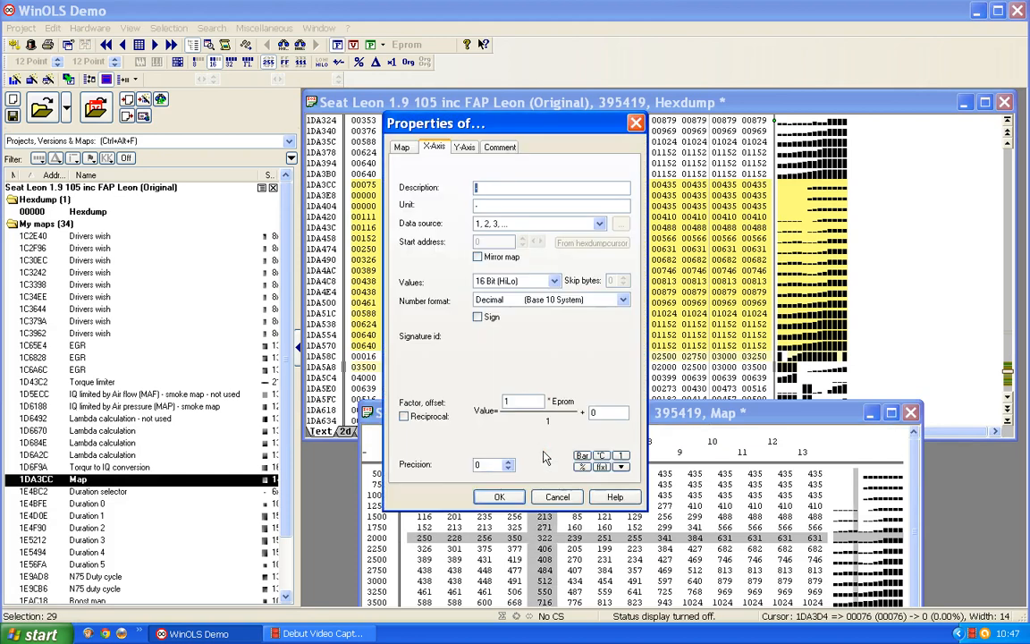
pyautogui.click(557, 224)
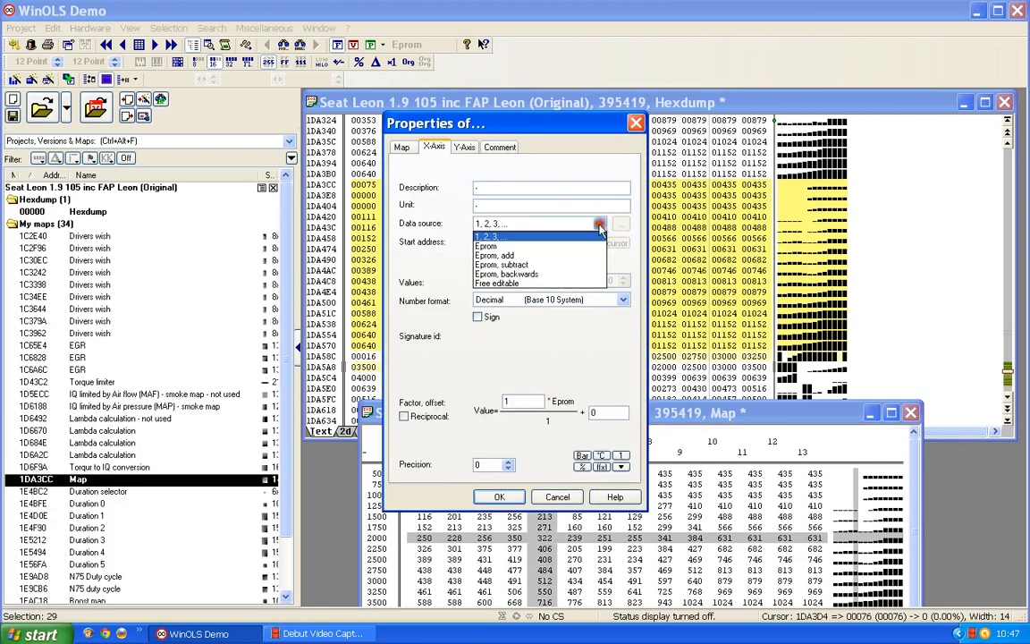
pyautogui.click(490, 246)
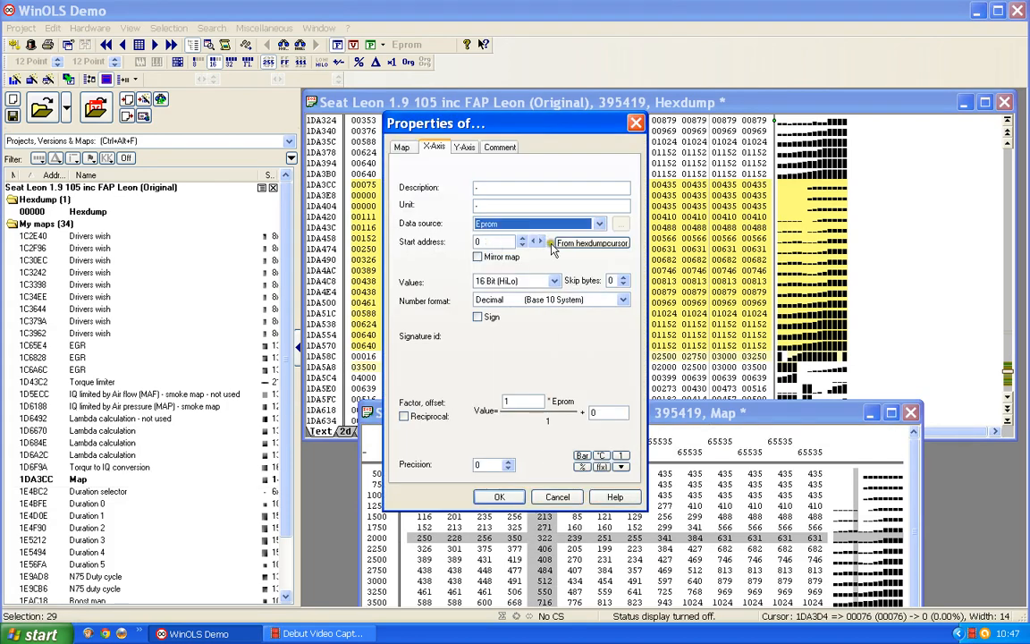
pyautogui.click(586, 243)
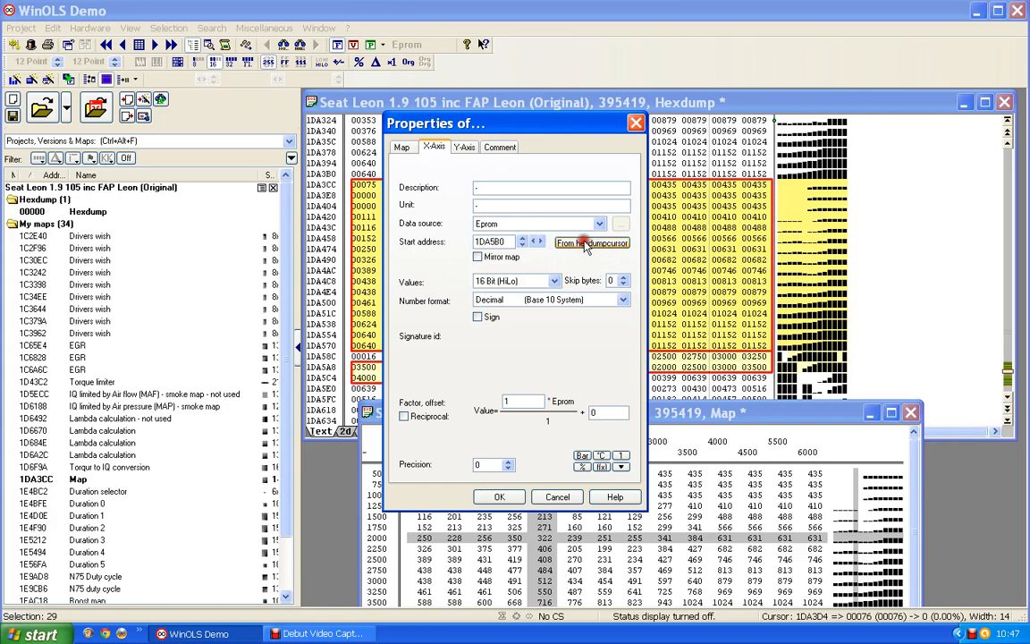
pyautogui.click(476, 497)
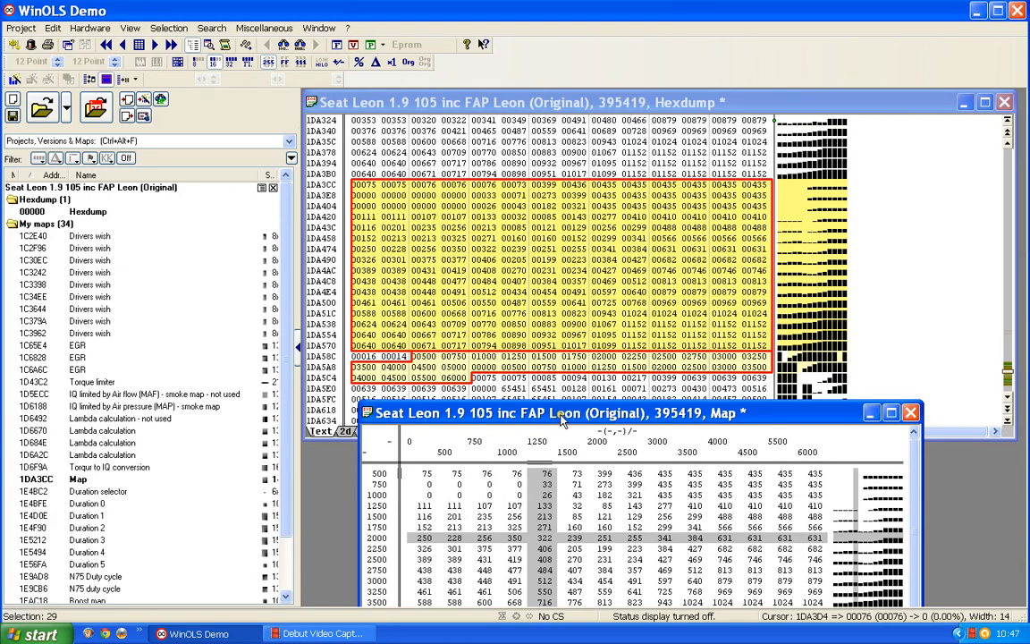
# Bring the whole map window into view and describe its Y-axis as "Engine speed" with the unit rpm
pyautogui.moveTo(562, 420); pyautogui.dragTo(575, 254)
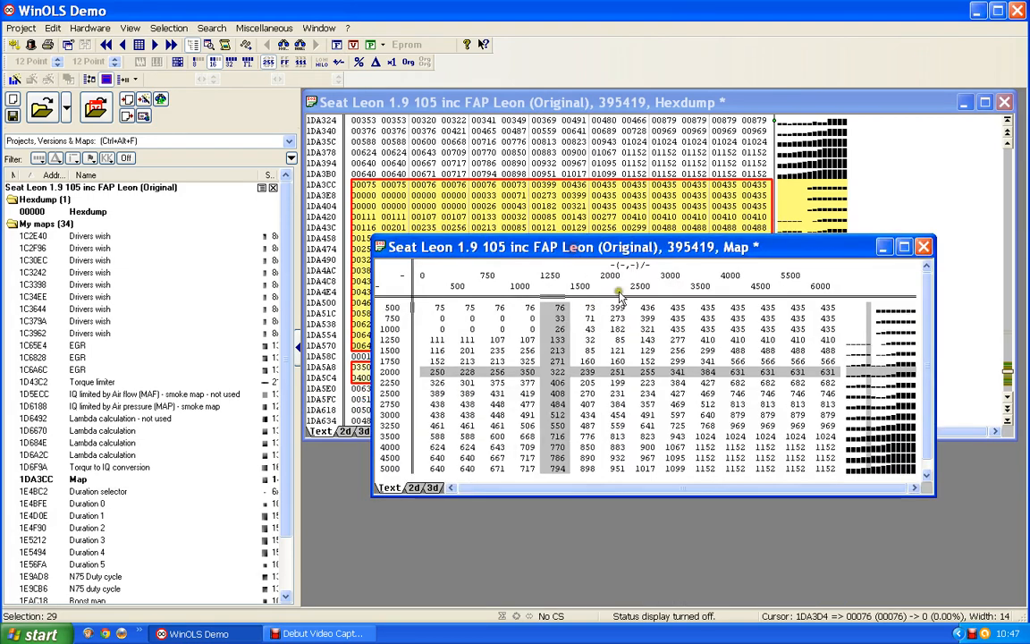
pyautogui.doubleClick(391, 415)
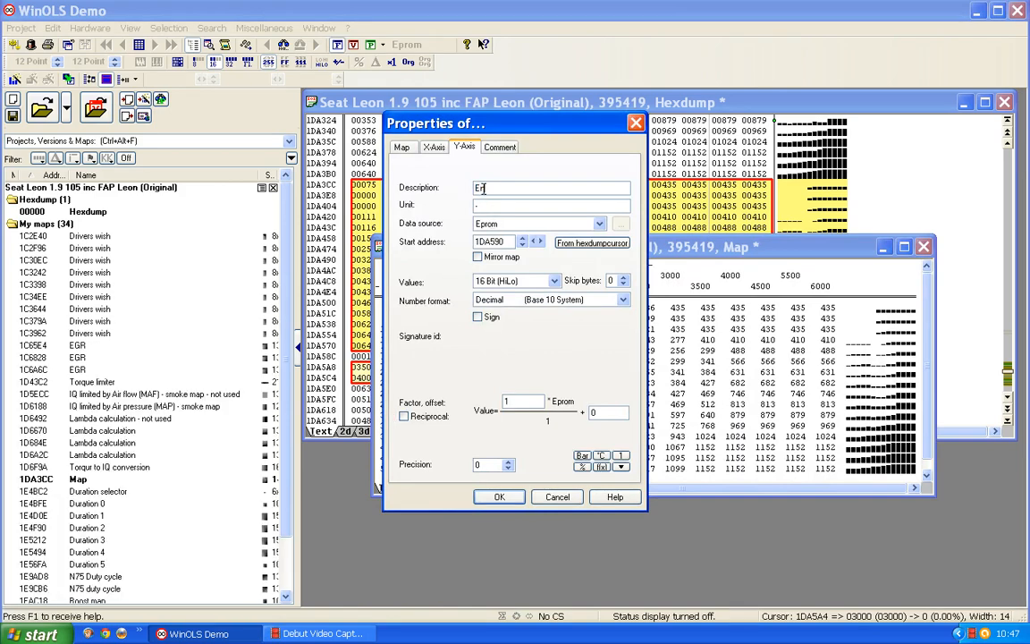
pyautogui.write('Engine speed')
pyautogui.write('rpm')
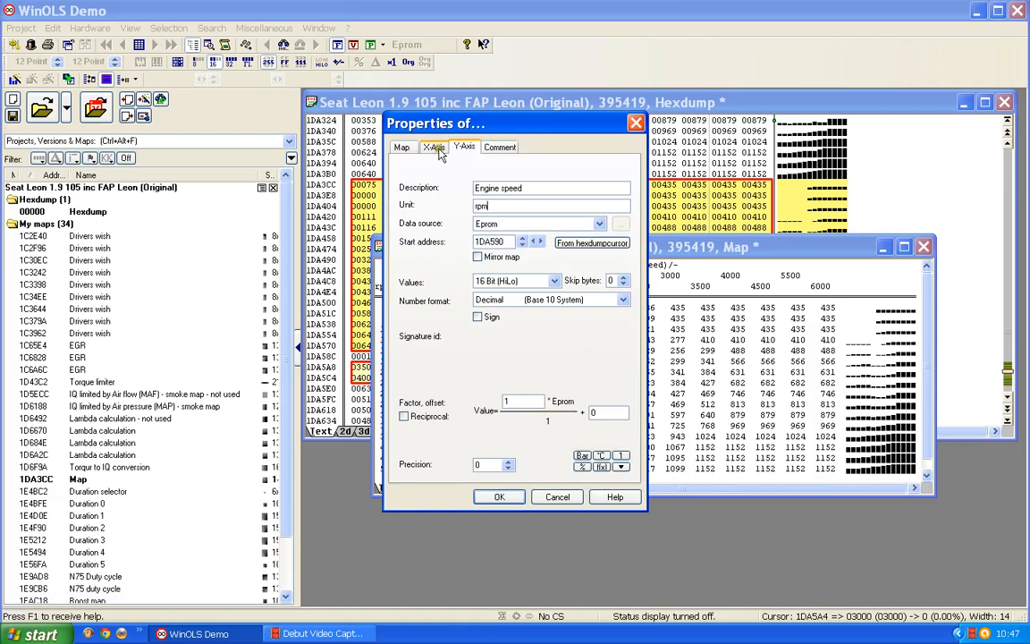
pyautogui.click(499, 496)
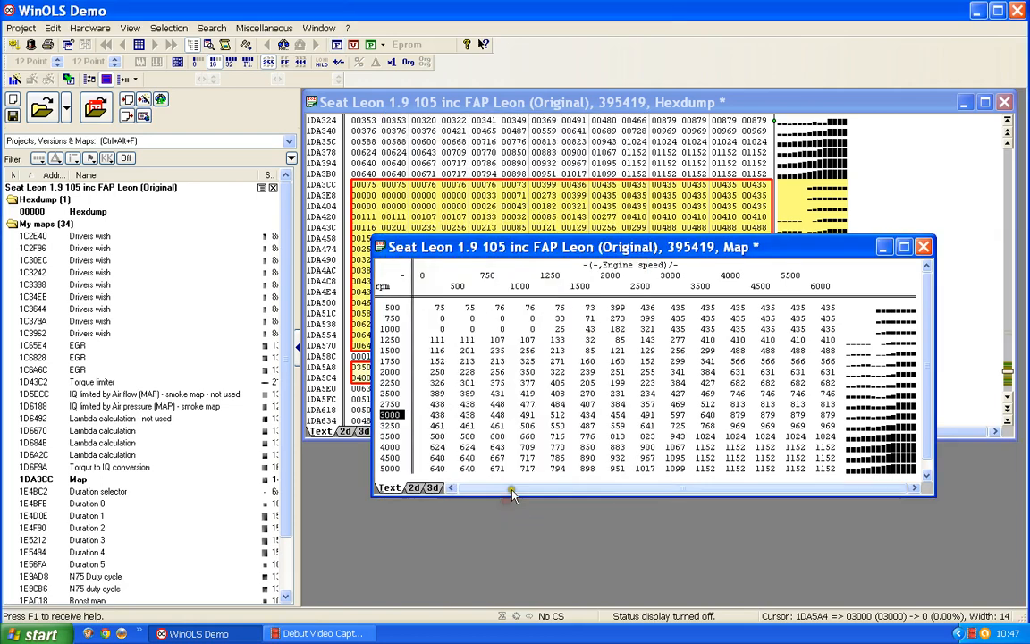
# Describe the map's X-axis as "IQ" with the unit mg/stroke
pyautogui.doubleClick(723, 282)
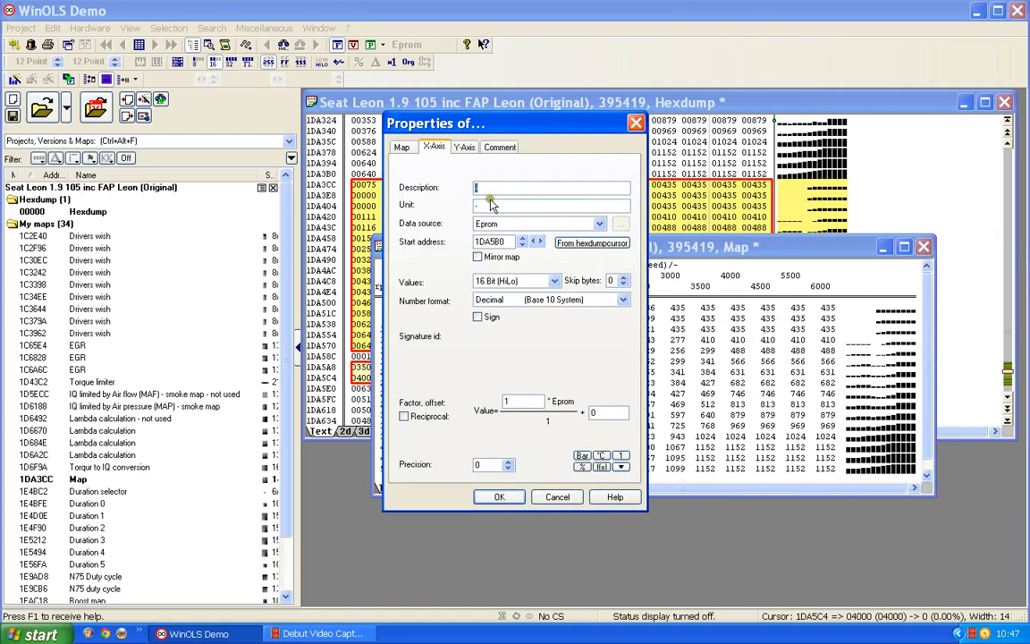
pyautogui.write('IQ')
pyautogui.click(483, 204)
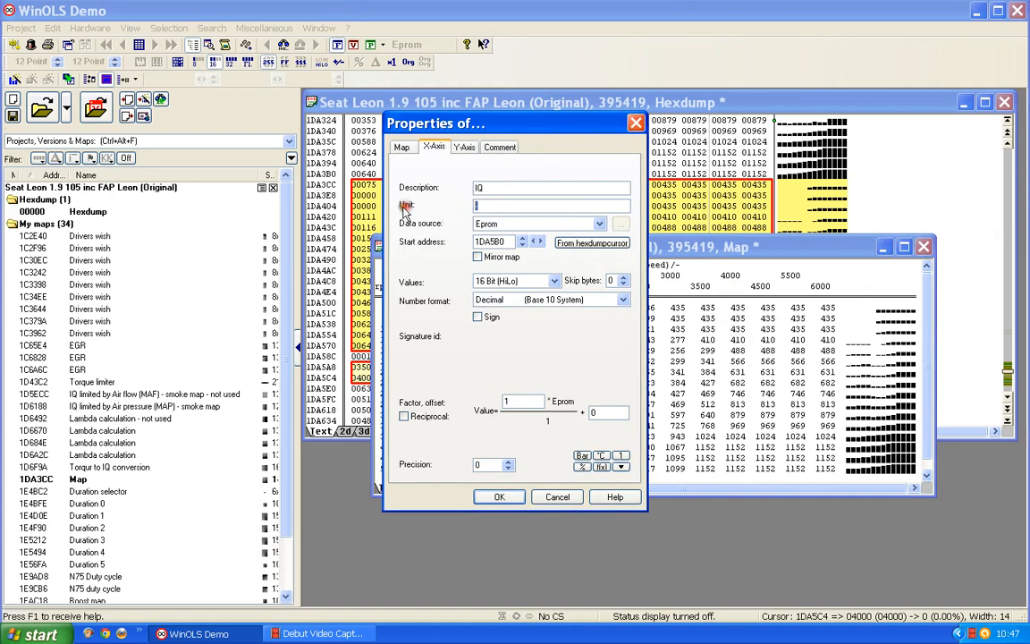
pyautogui.write('mg/stroke')
# Set the X-axis factor to 0.01 and its precision to 1, and apply the axis properties
pyautogui.moveTo(516, 401); pyautogui.dragTo(408, 403)
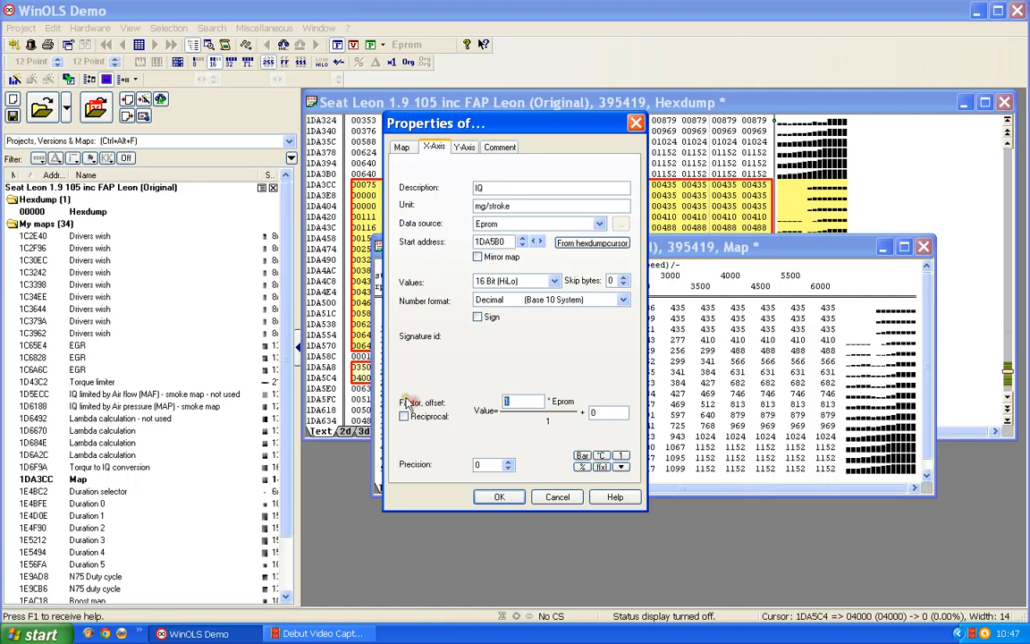
pyautogui.write('0.01')
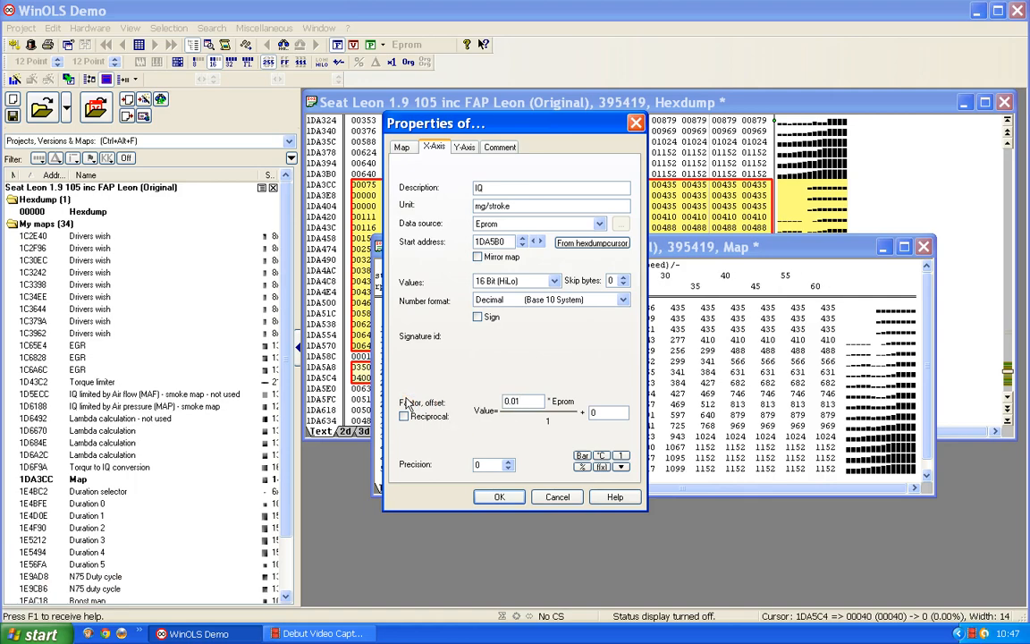
pyautogui.click(507, 465)
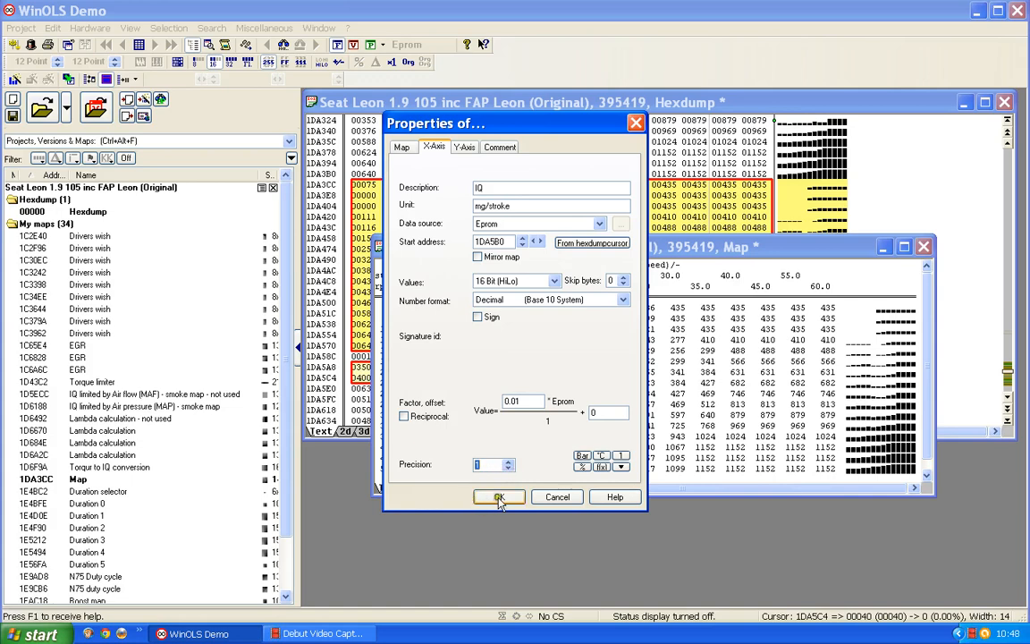
pyautogui.click(499, 496)
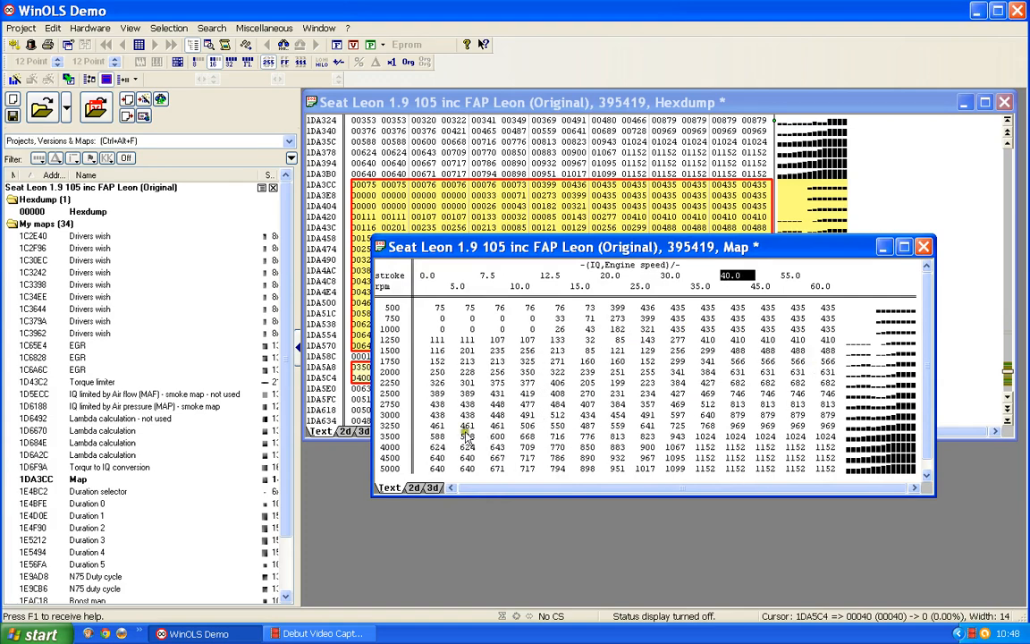
# Name the map "SOI 9" and describe its values as "crankshaft angle"
pyautogui.doubleClick(585, 371)
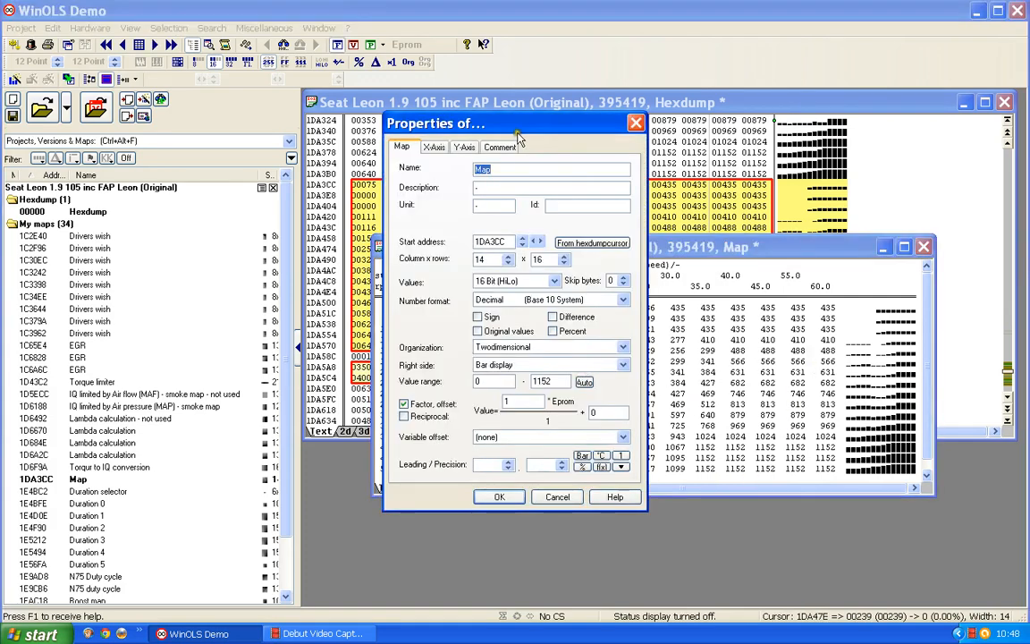
pyautogui.write('SOI 9')
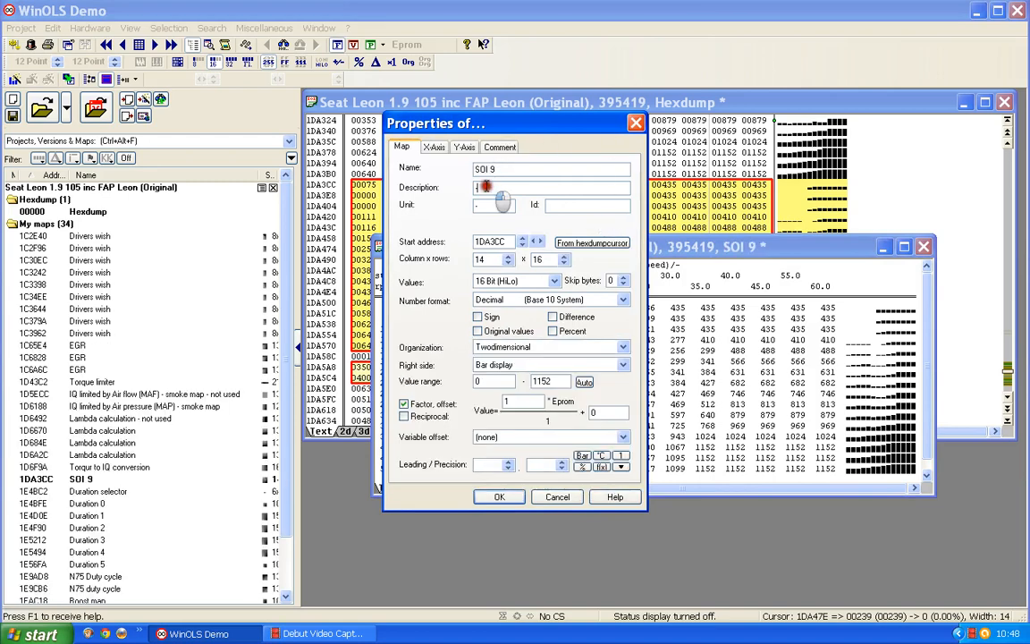
pyautogui.moveTo(486, 188); pyautogui.dragTo(382, 193)
pyautogui.write('crank')
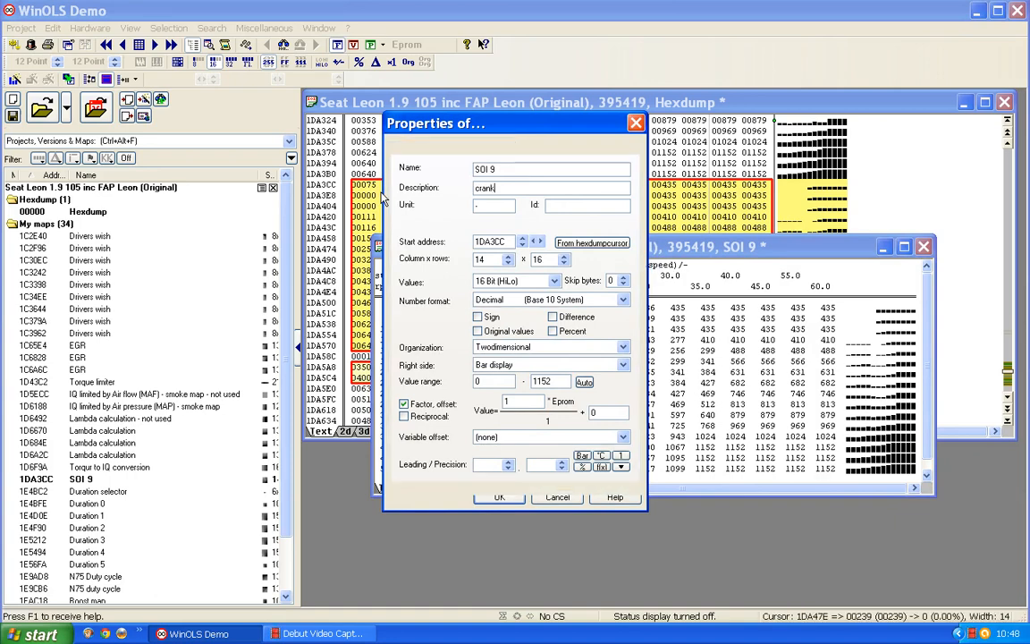
pyautogui.write('shaft angle')
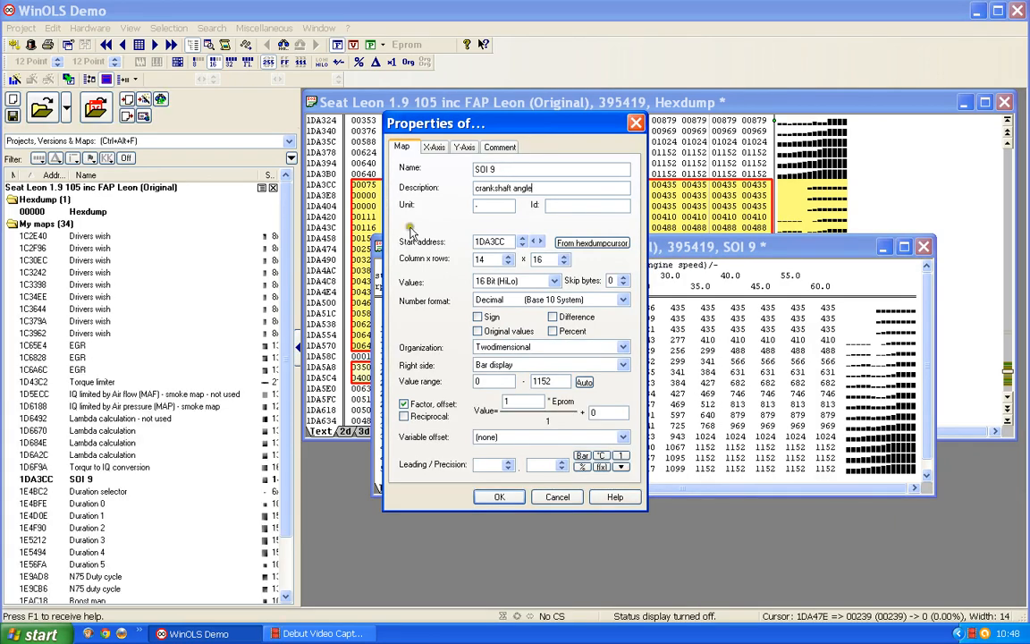
# Set the SOI 9 map's value factor to 0.023437 with two decimal places, and apply the properties
pyautogui.moveTo(521, 402); pyautogui.dragTo(435, 400)
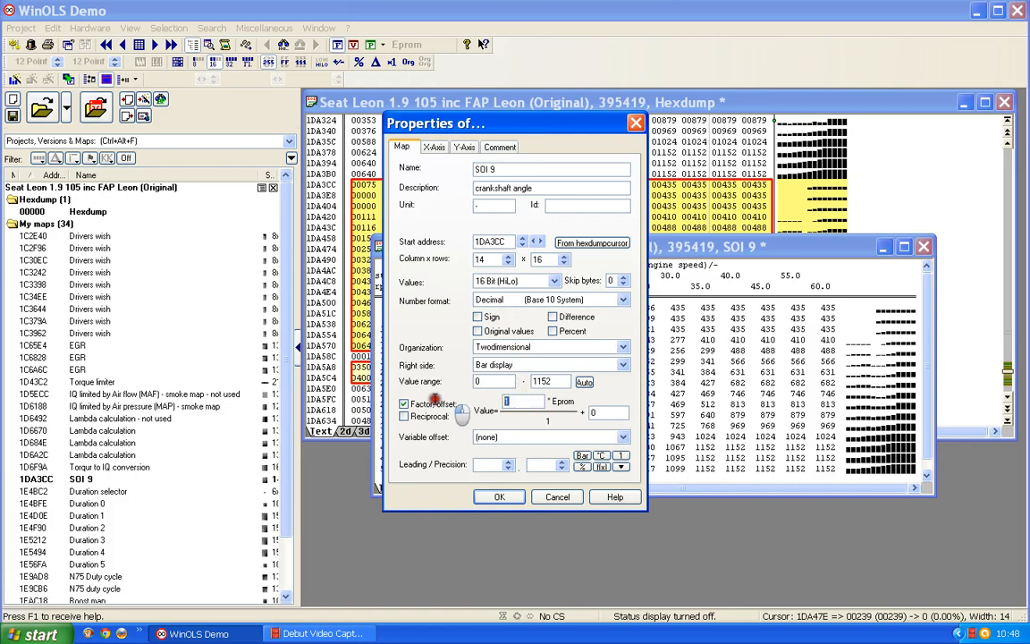
pyautogui.write('0,')
pyautogui.write('02')
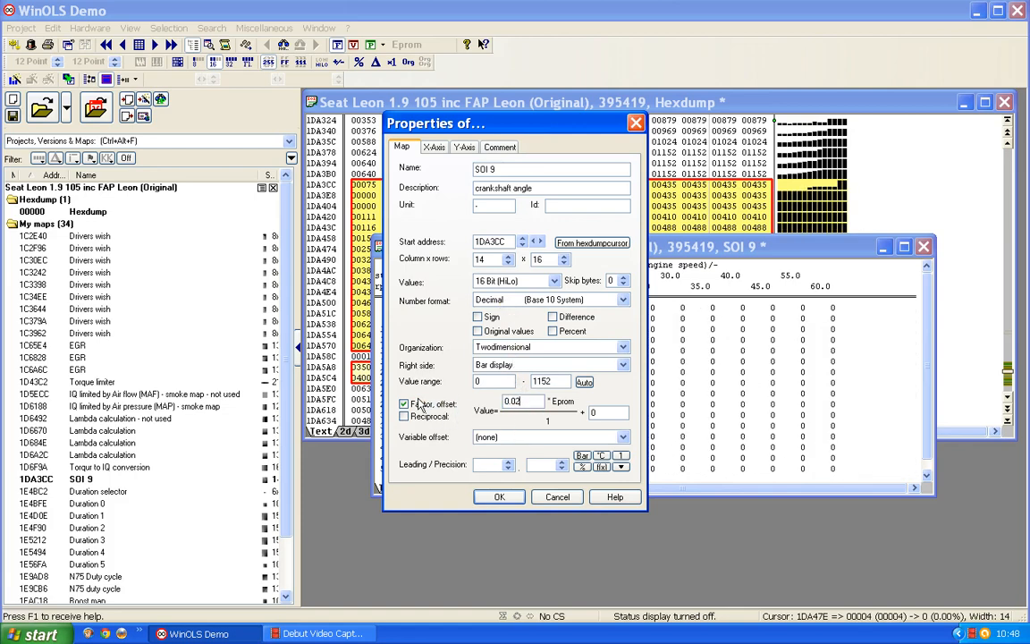
pyautogui.write('343')
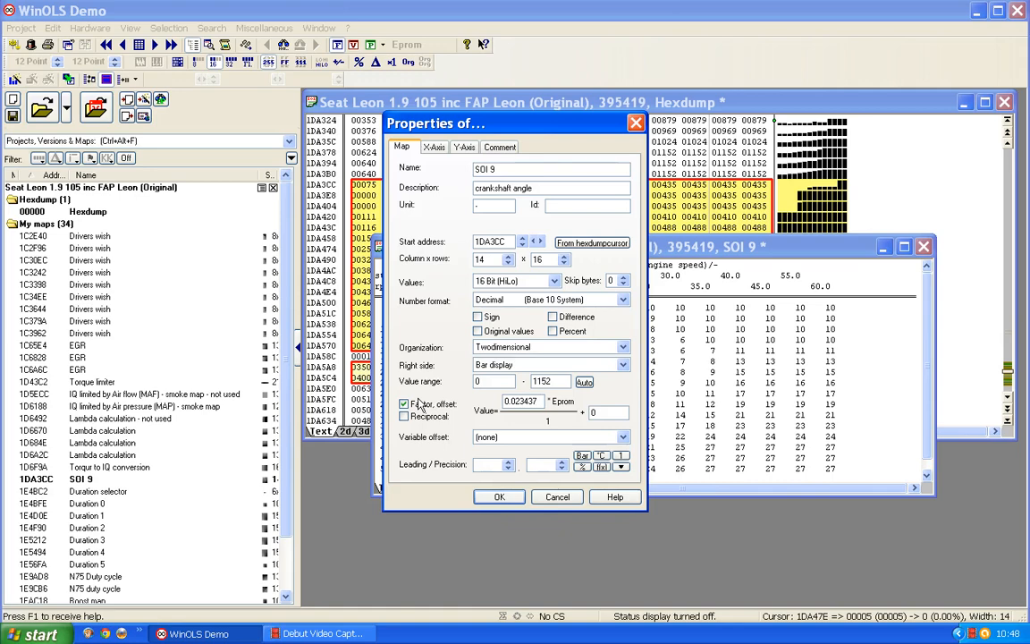
pyautogui.write('7')
pyautogui.click(562, 461)
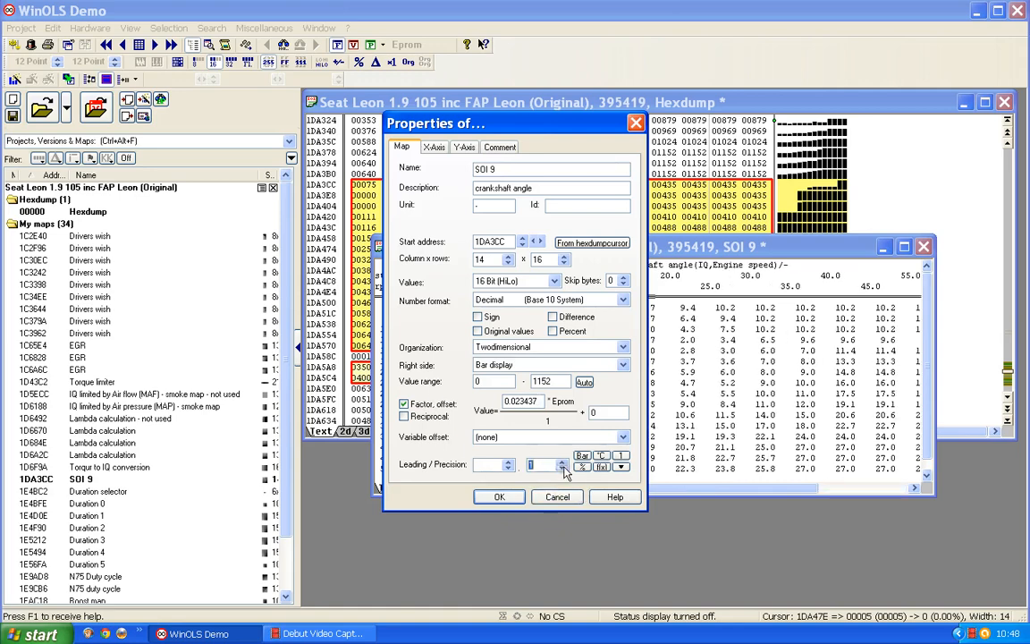
pyautogui.click(562, 462)
pyautogui.click(499, 497)
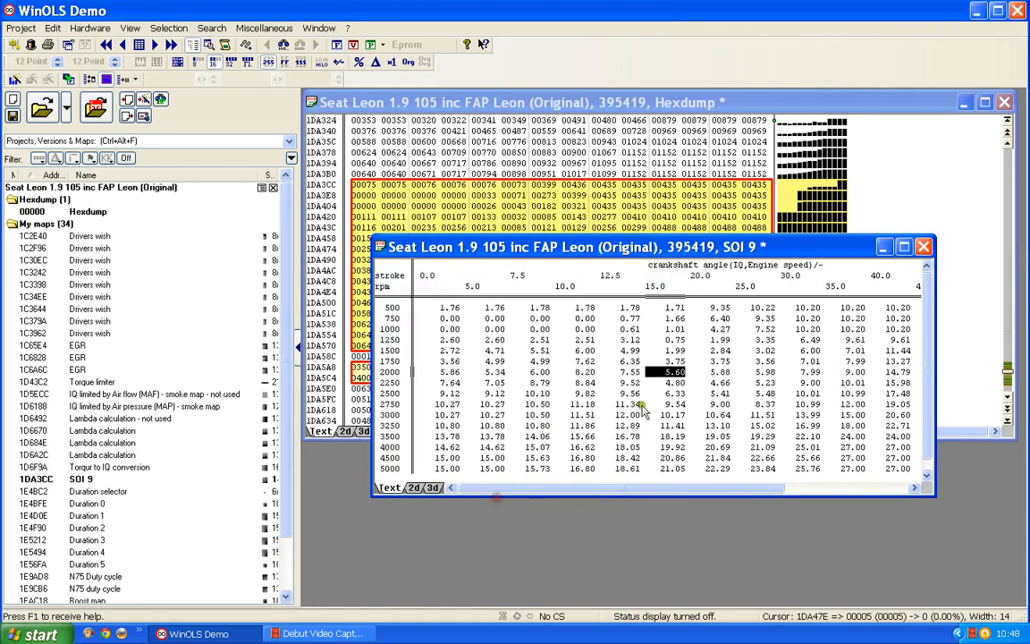
# Widen the SOI 9 map window, examine the injection angles across all its columns and rows, and close the window
pyautogui.moveTo(571, 246); pyautogui.dragTo(544, 161)
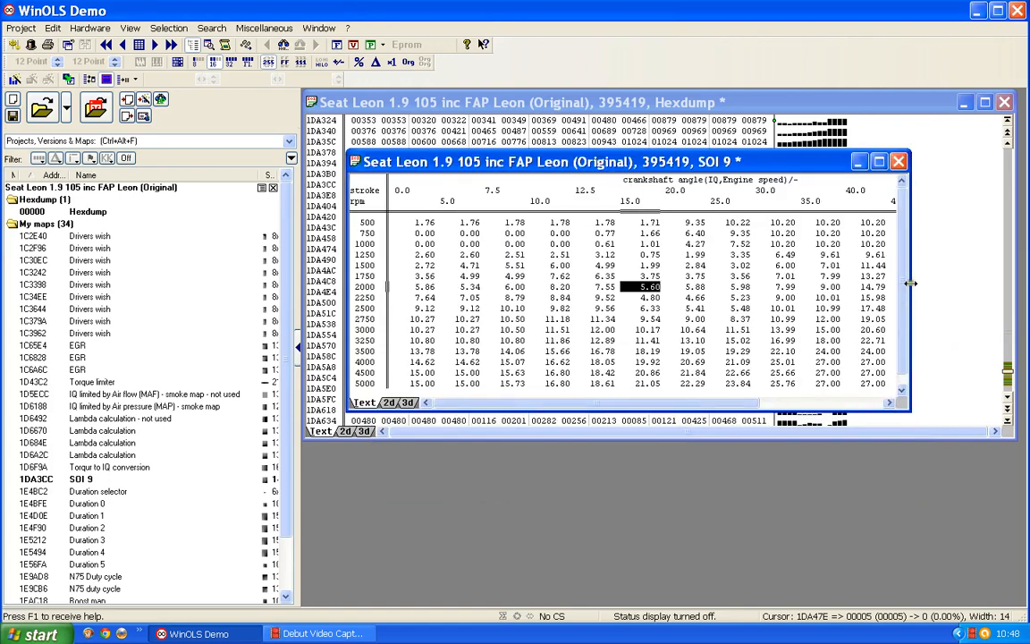
pyautogui.moveTo(911, 283); pyautogui.dragTo(1000, 287)
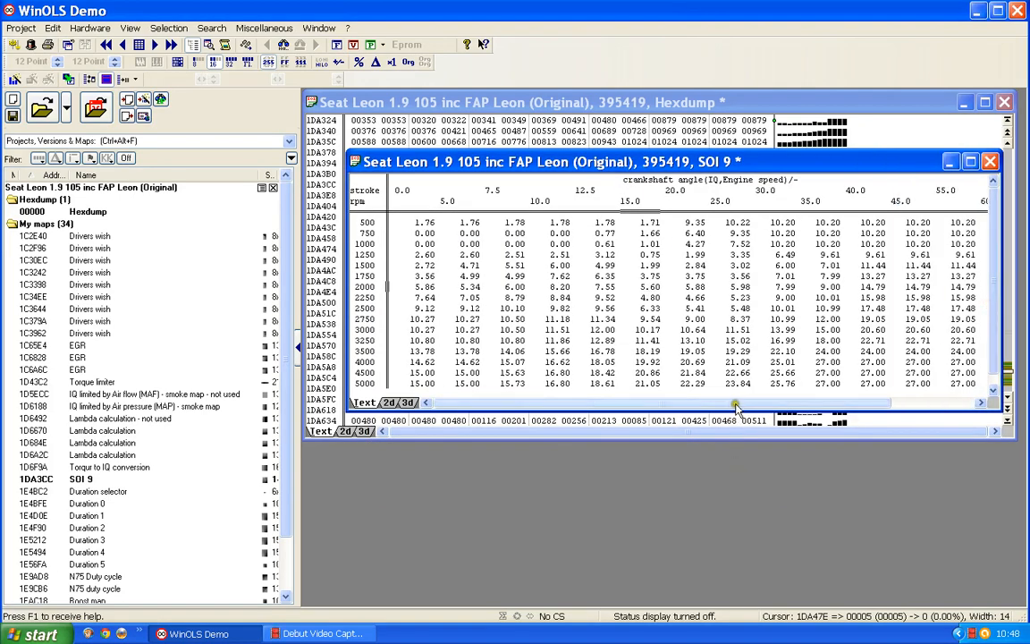
pyautogui.moveTo(738, 406); pyautogui.dragTo(672, 407)
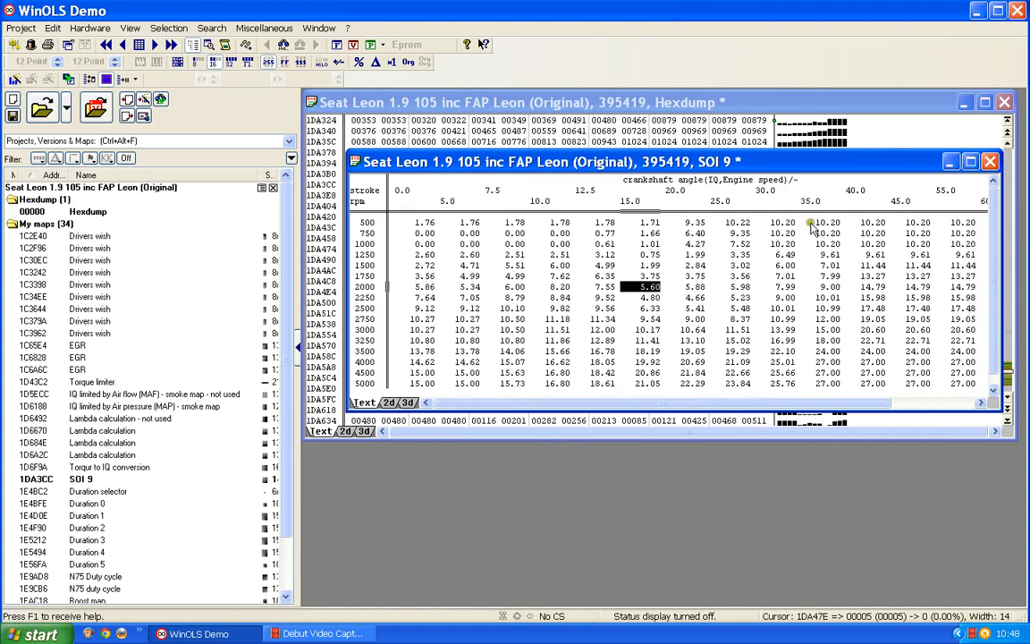
pyautogui.moveTo(785, 404); pyautogui.dragTo(955, 408)
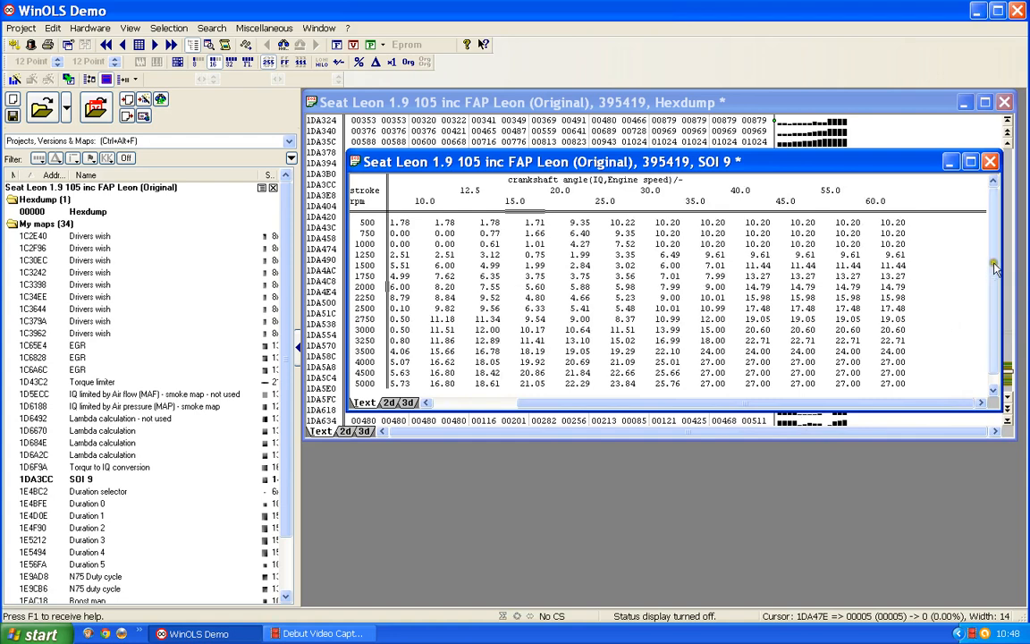
pyautogui.click(993, 331)
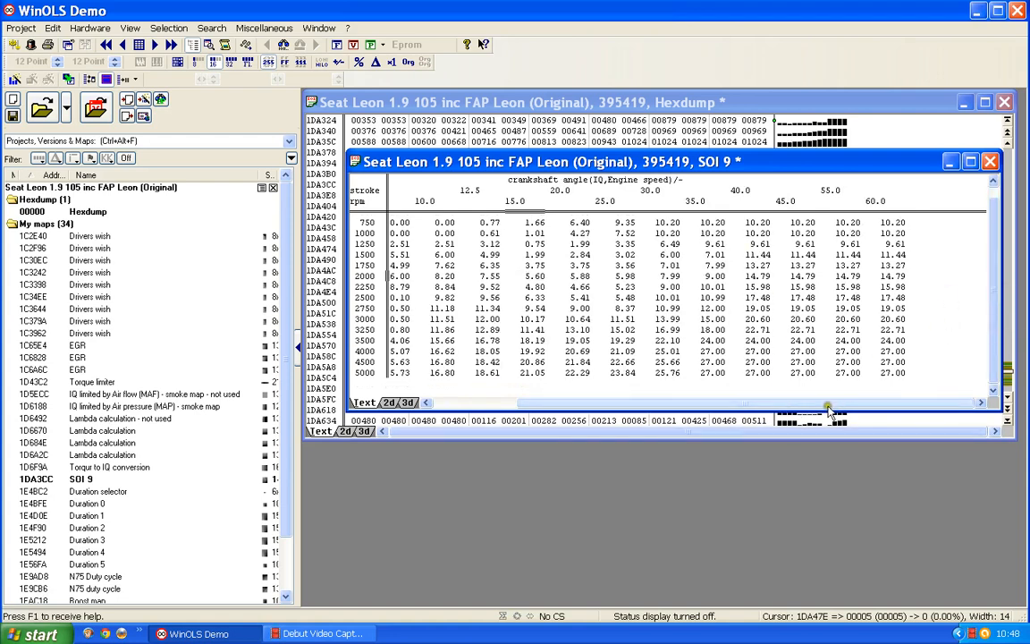
pyautogui.moveTo(828, 407); pyautogui.dragTo(552, 402)
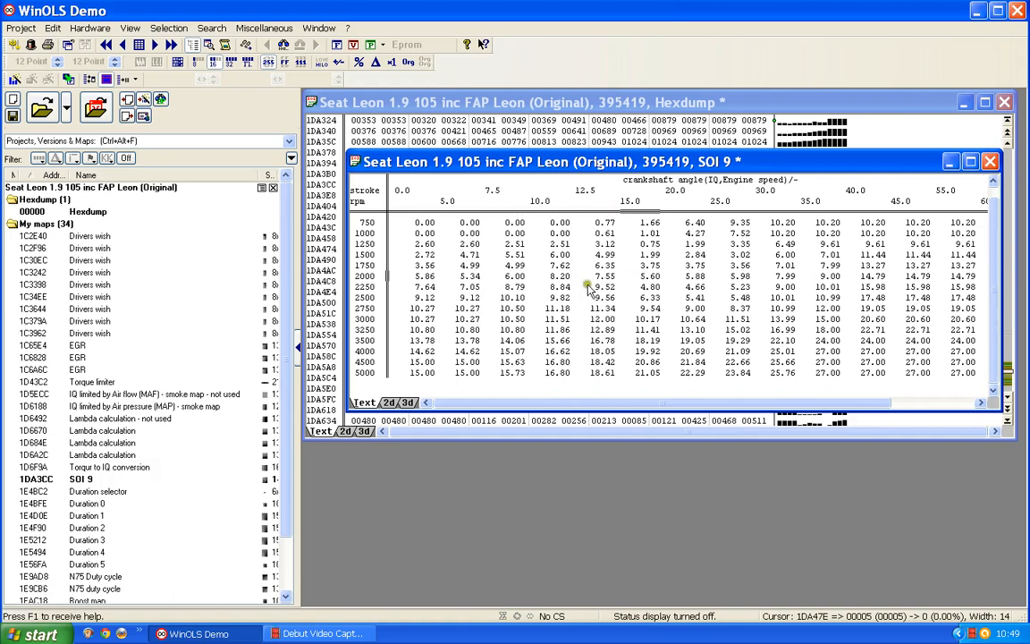
pyautogui.click(991, 162)
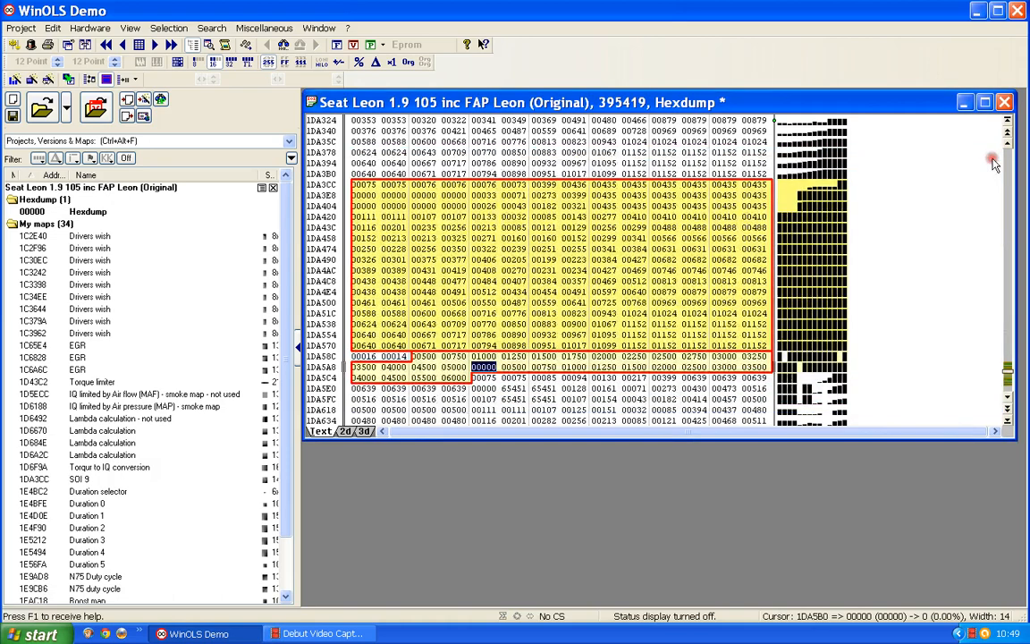
# Create a map from the 14-column by 16-row hexdump block starting at 1DA20C, directly above the SOI 9 map
pyautogui.scroll(2, 564, 259)
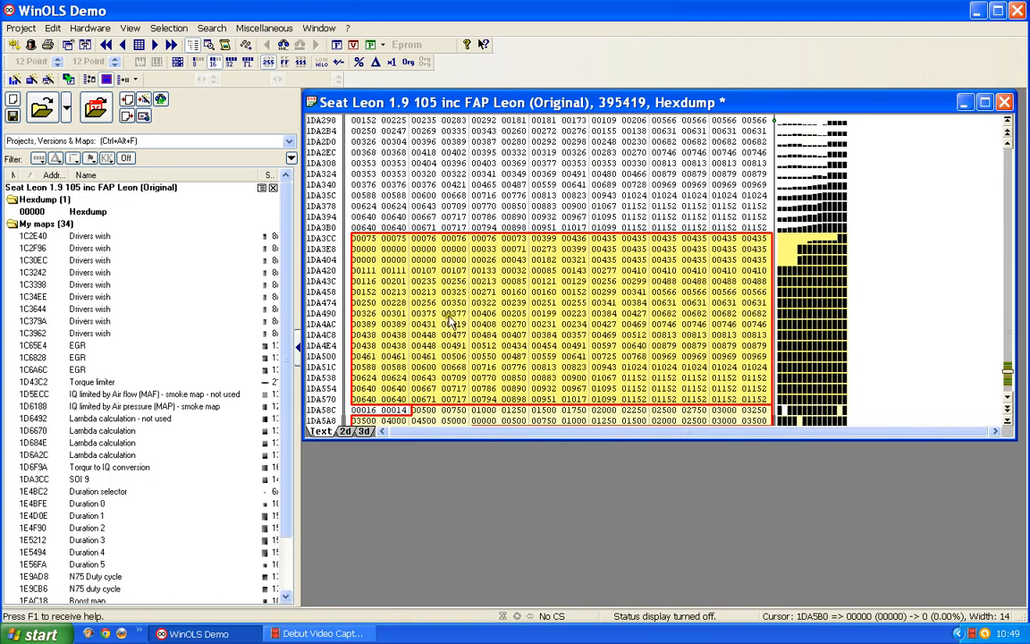
pyautogui.scroll(6, 642, 257)
pyautogui.scroll(1, 643, 256)
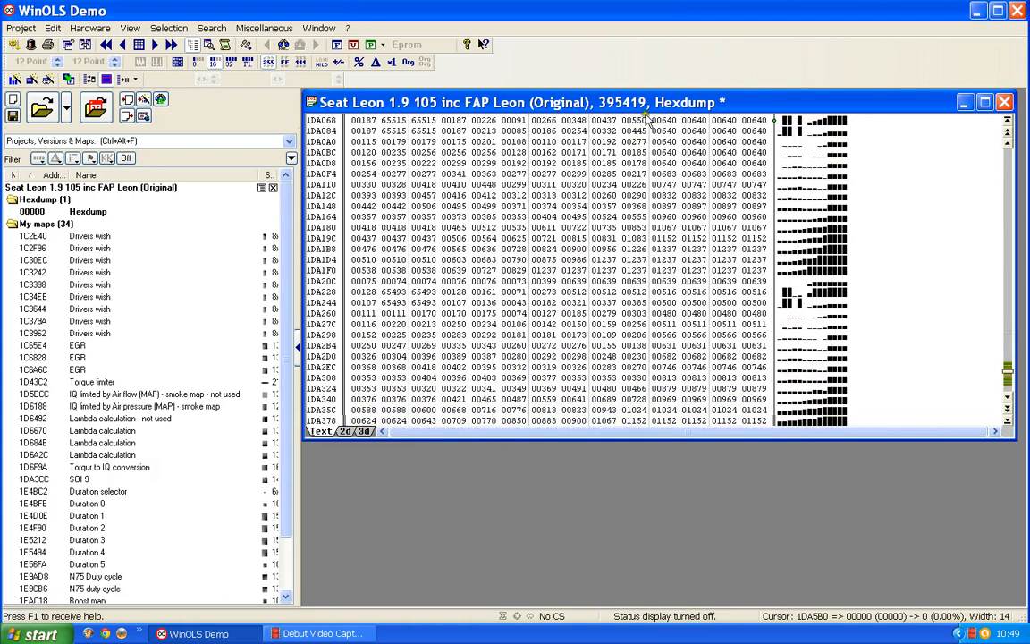
pyautogui.scroll(-2, 639, 297)
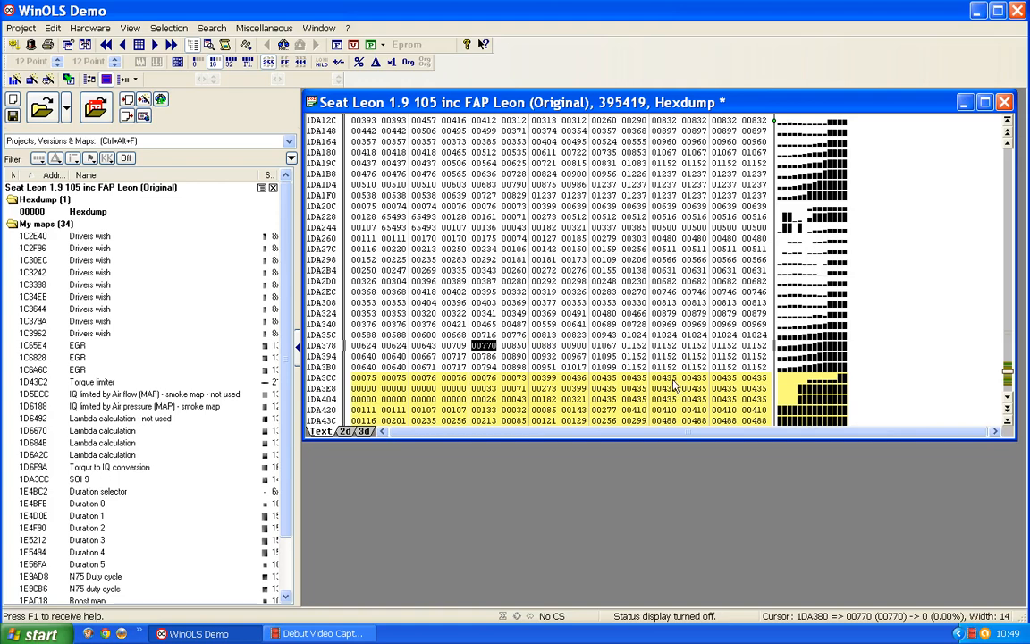
pyautogui.scroll(-5, 677, 385)
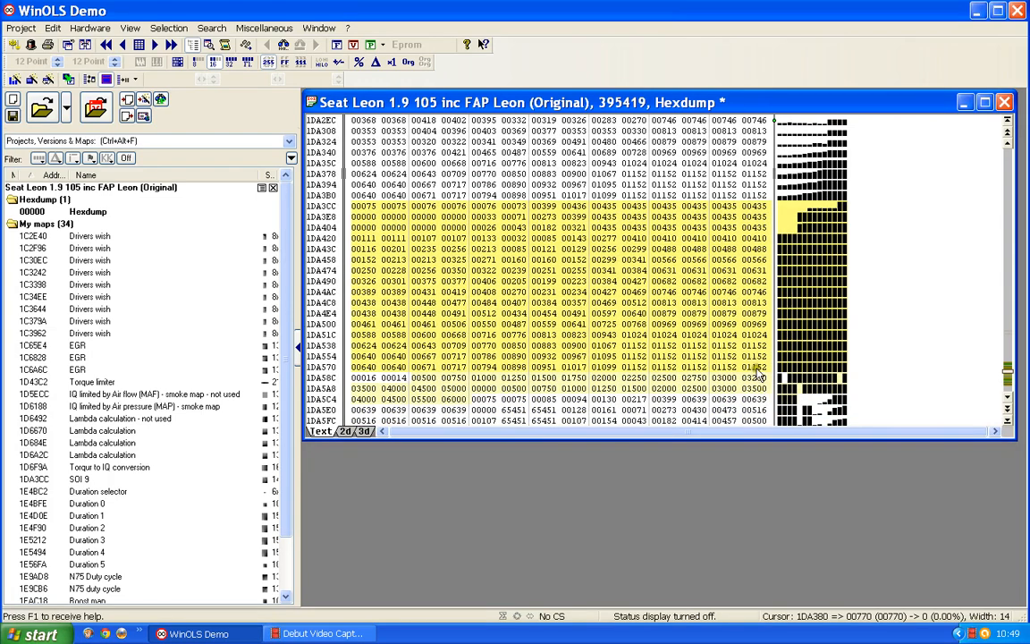
pyautogui.scroll(3, 759, 373)
pyautogui.scroll(1, 763, 376)
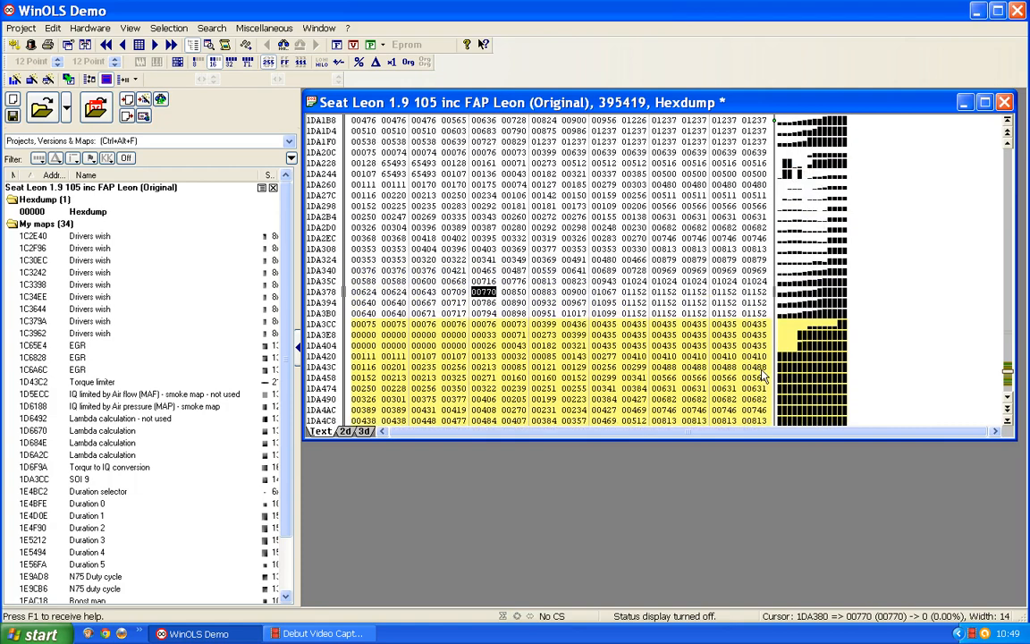
pyautogui.click(761, 315)
pyautogui.moveTo(761, 319); pyautogui.dragTo(365, 155)
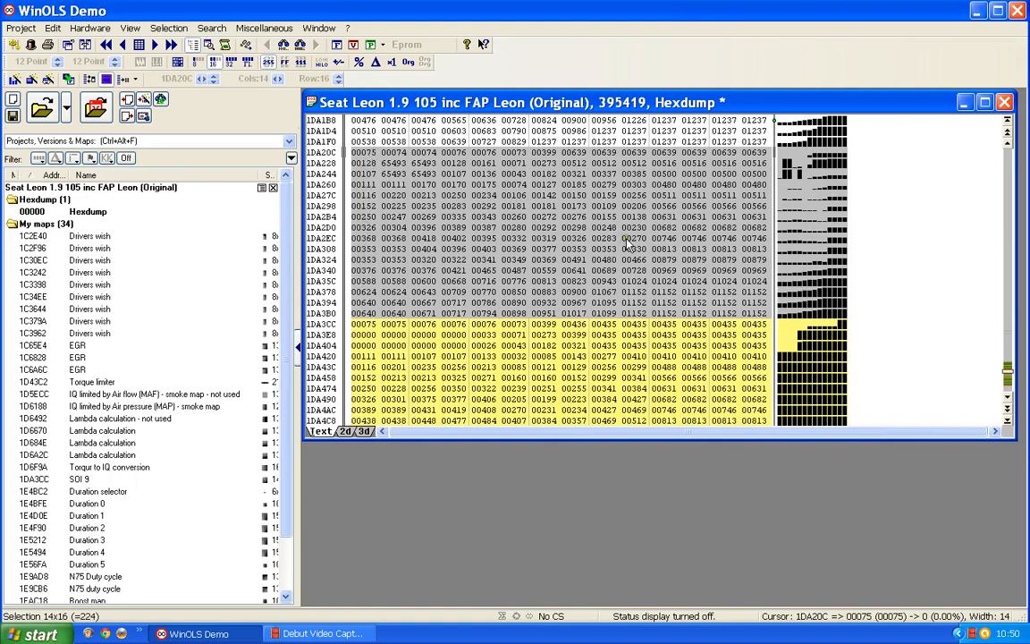
pyautogui.press('k')
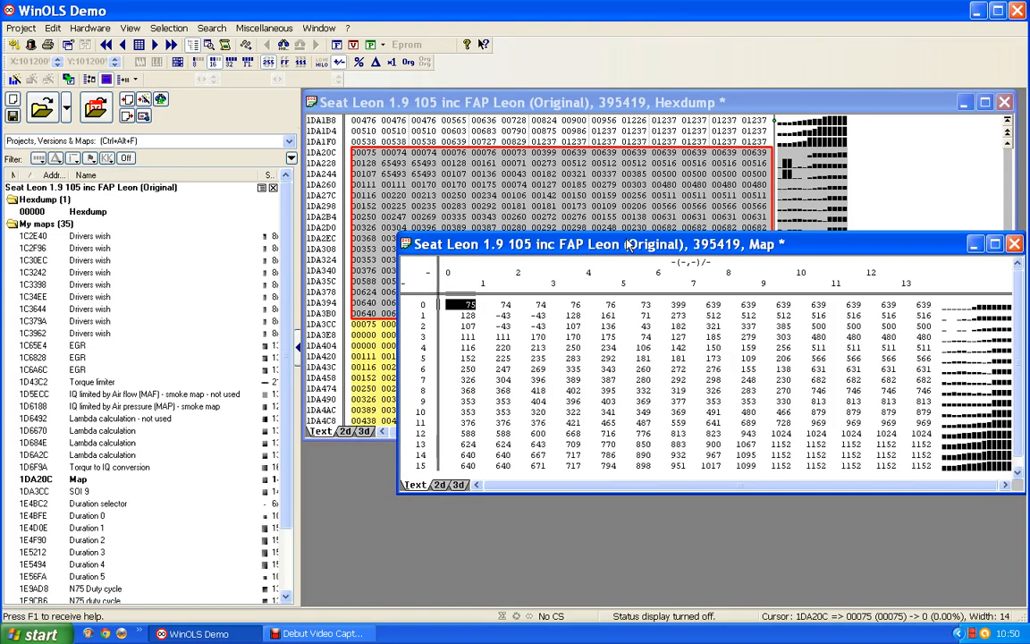
# Reposition the window of the new map at 1DA20C, inspect its values, and close it
pyautogui.moveTo(808, 243); pyautogui.dragTo(767, 193)
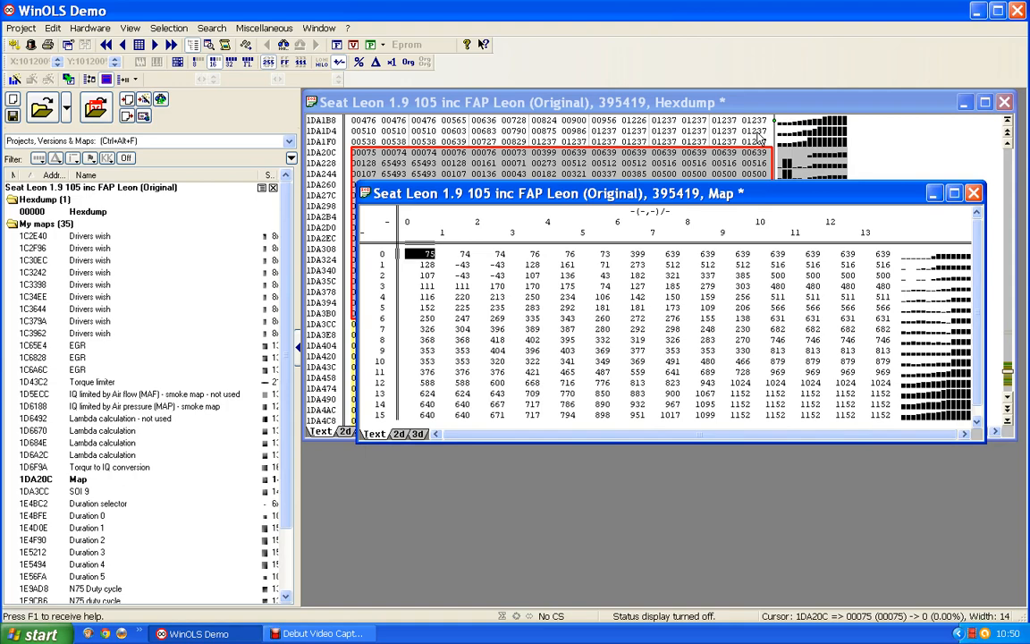
pyautogui.press('Return')
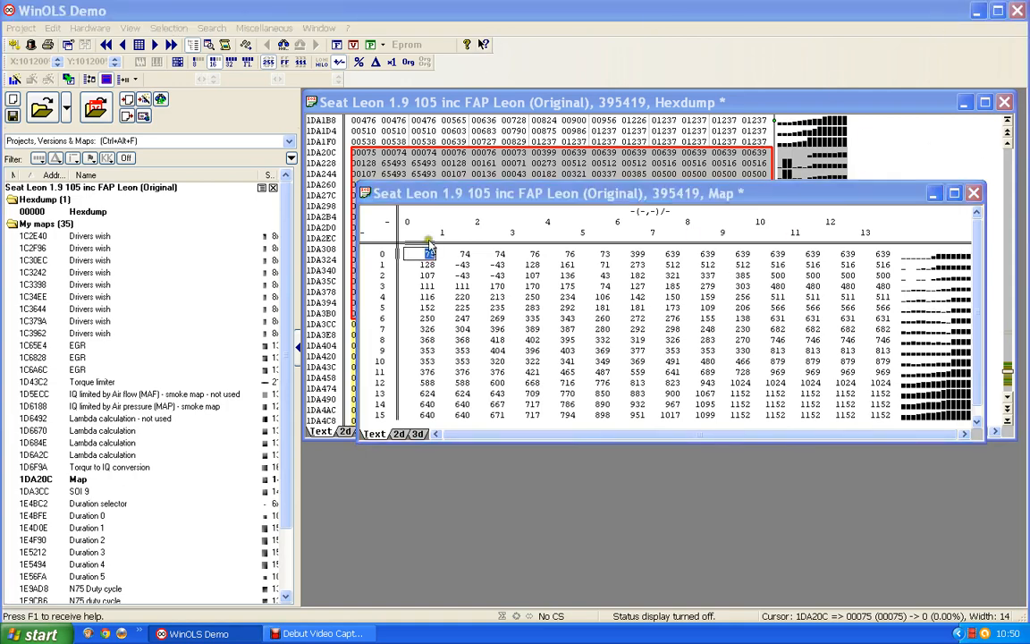
pyautogui.click(974, 193)
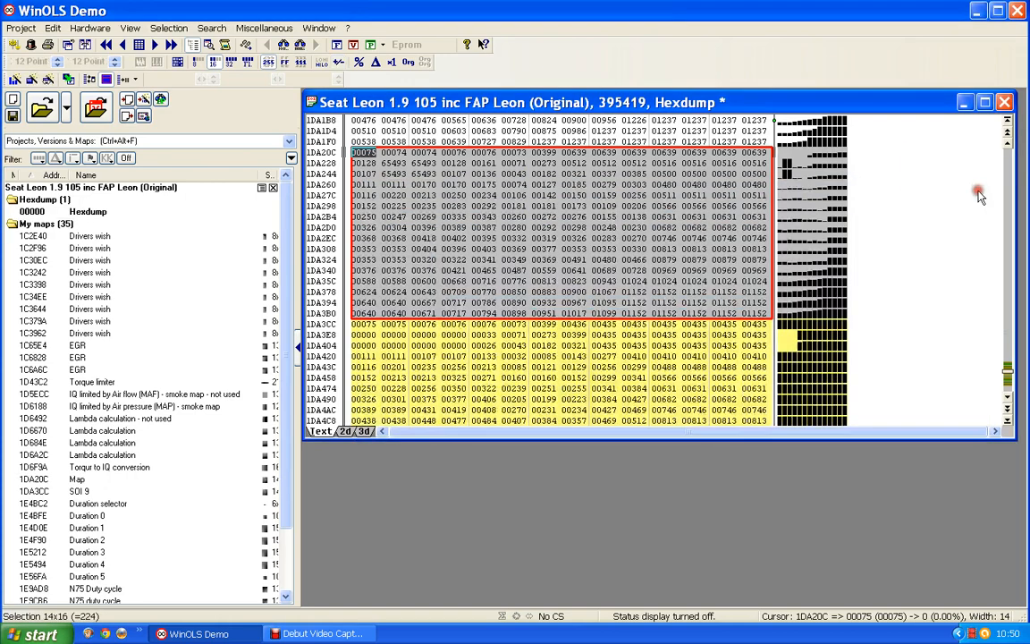
# Create another map from the 14-column by 16-row hexdump block starting at 1DA04C, directly above the map at 1DA20C
pyautogui.click(541, 194)
pyautogui.scroll(4, 542, 194)
pyautogui.scroll(1, 541, 198)
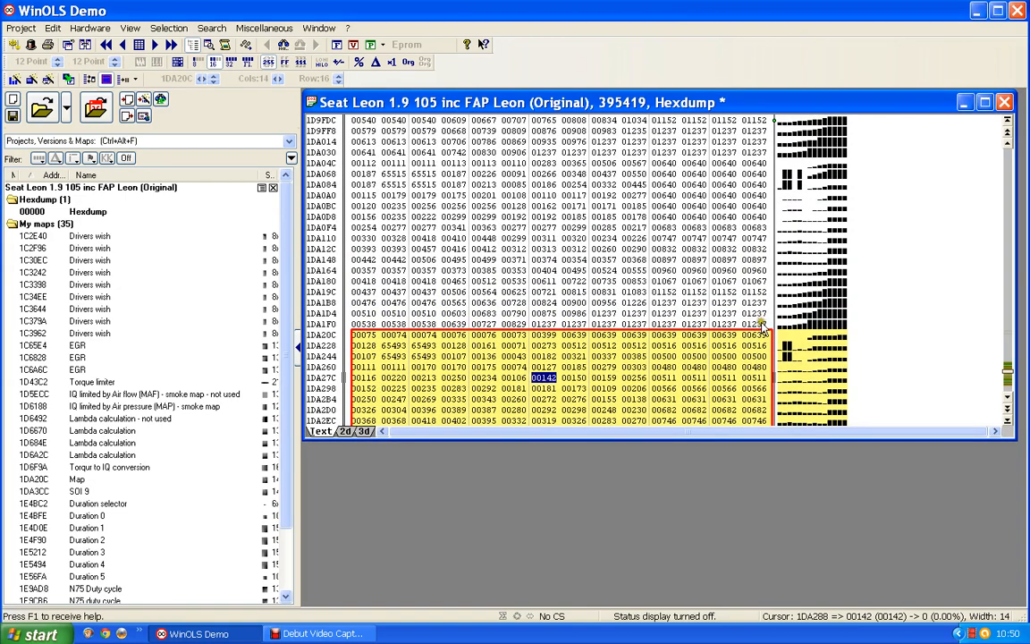
pyautogui.moveTo(761, 328); pyautogui.dragTo(359, 162)
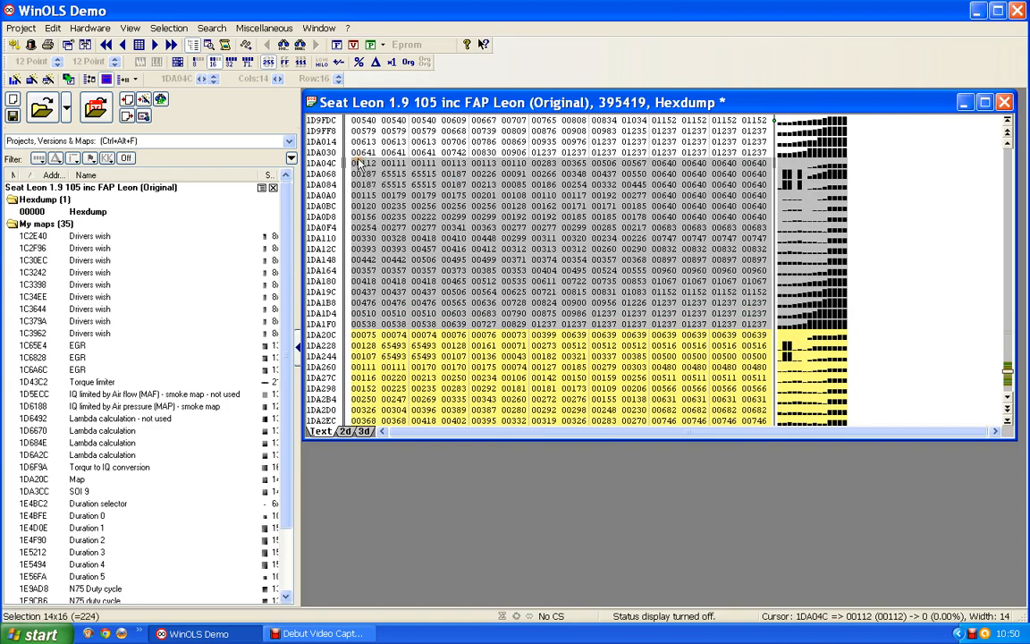
pyautogui.press('k')
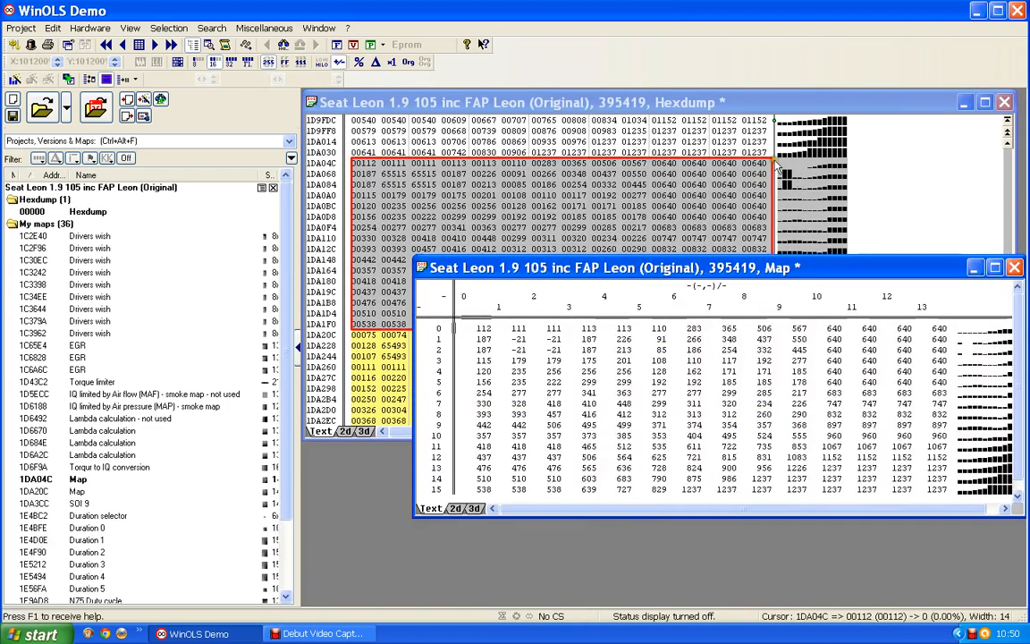
# Close the 1DA04C map window, create a map from the 14-column by 16-row hexdump block starting at 1D9E8C, and close its window
pyautogui.click(1014, 267)
pyautogui.scroll(1, 659, 270)
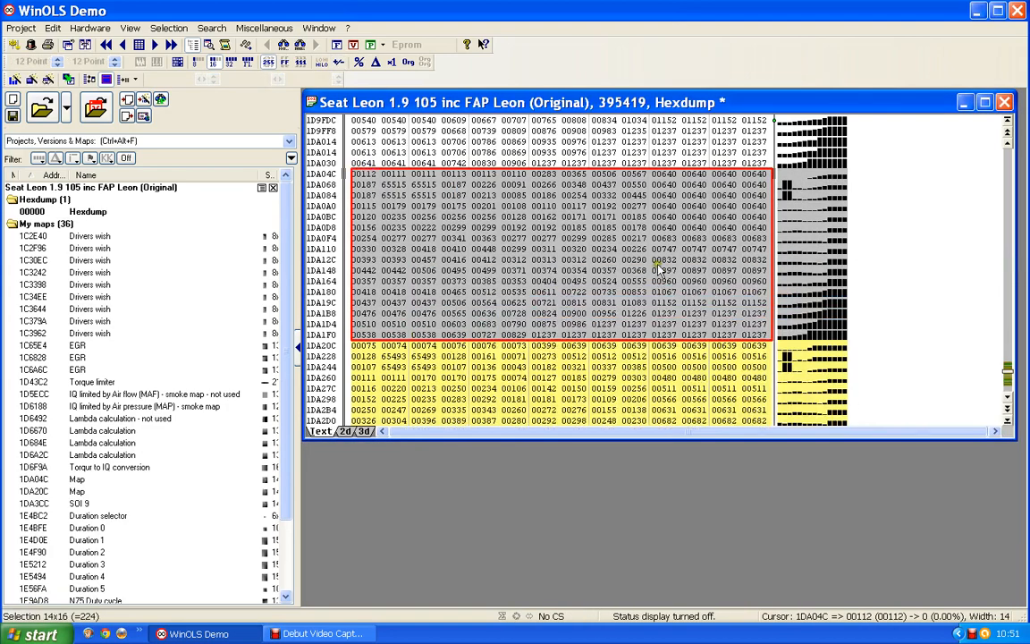
pyautogui.scroll(5, 659, 270)
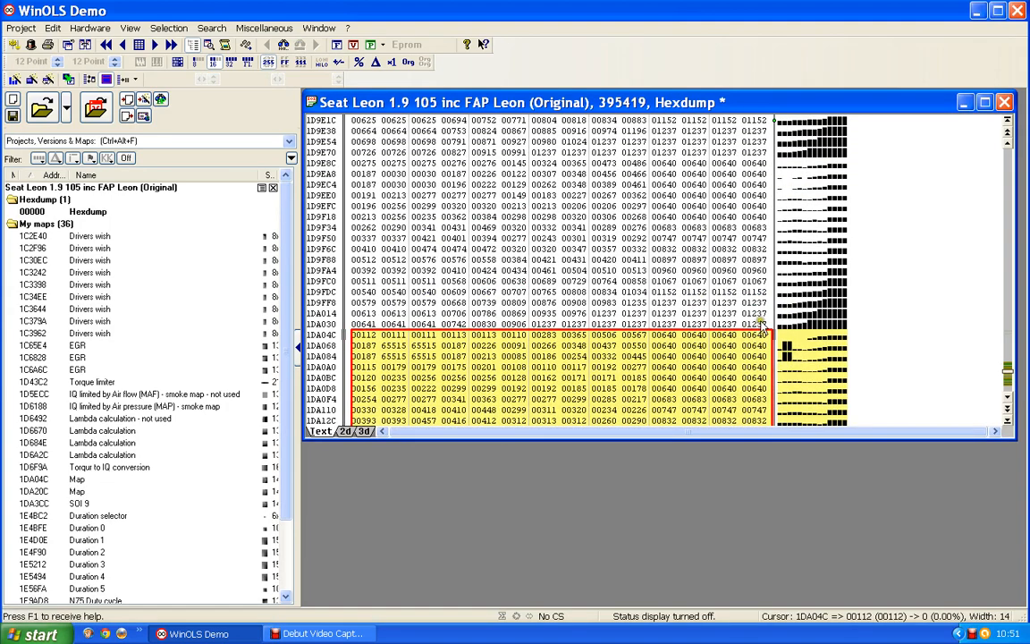
pyautogui.moveTo(762, 327); pyautogui.dragTo(368, 162)
pyautogui.press('k')
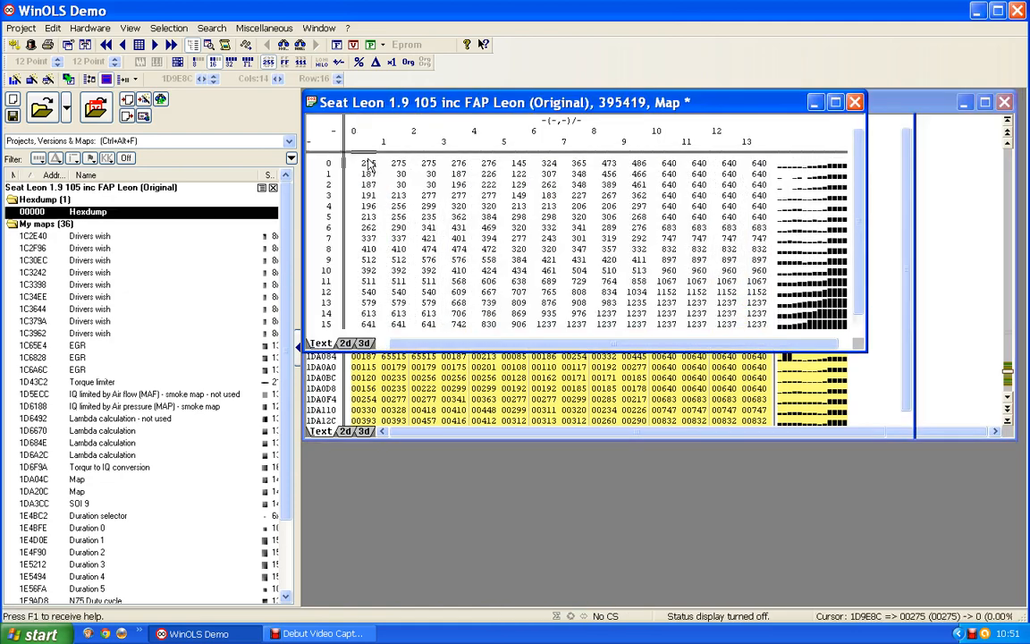
pyautogui.click(857, 104)
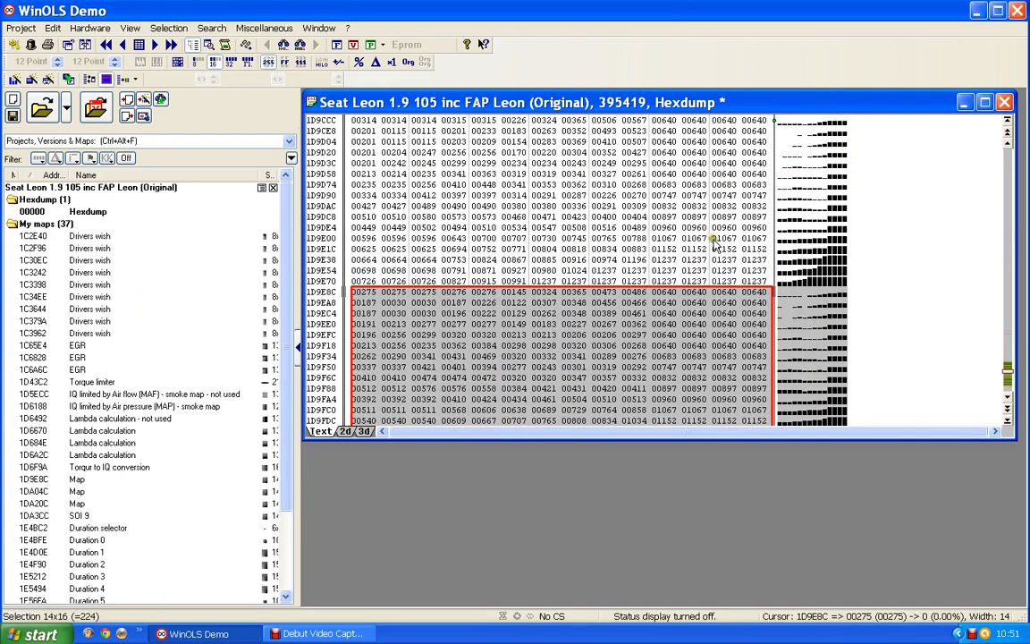
# Create a map from the 14x16 hexdump block starting at 1D9CCC, directly above the map at 1D9E8C, and close its window
pyautogui.scroll(1, 754, 324)
pyautogui.click(753, 313)
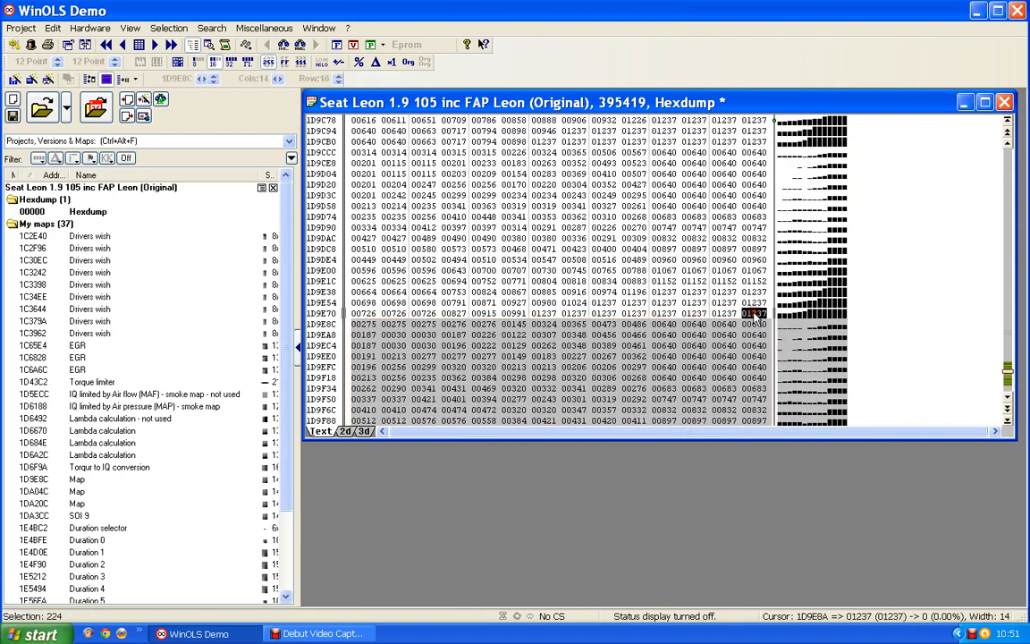
pyautogui.moveTo(756, 318); pyautogui.dragTo(359, 157)
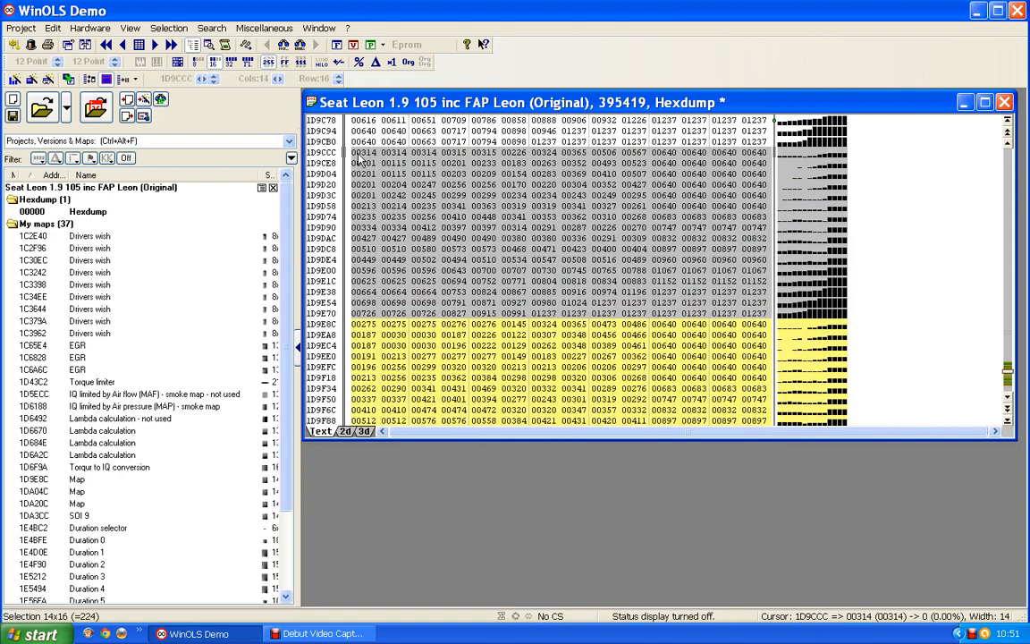
pyautogui.press('k')
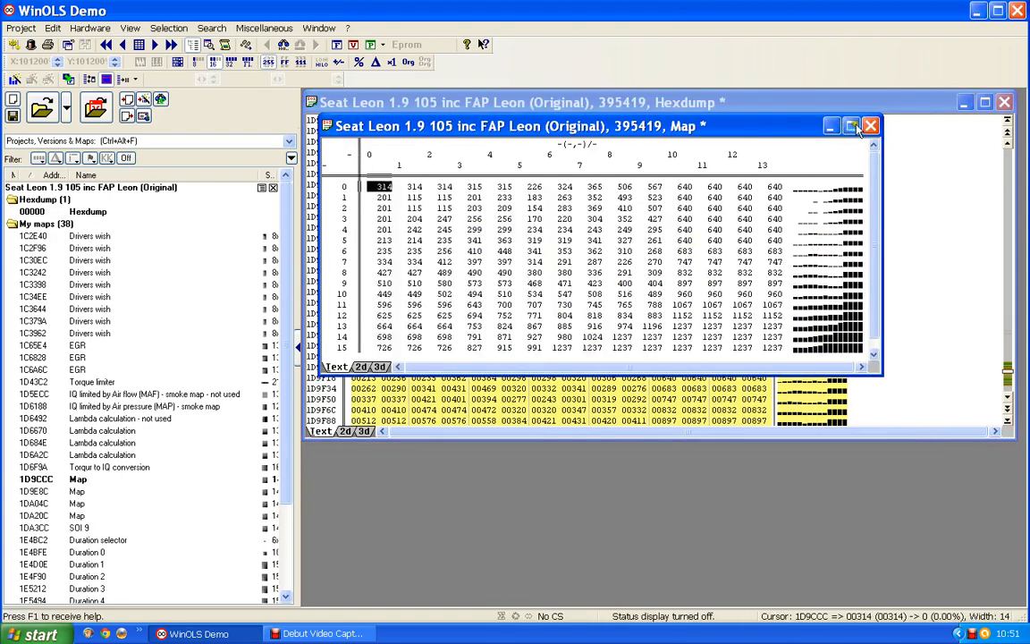
pyautogui.click(870, 126)
# Create a map from the 14x16 hexdump block starting at 1D9B0C, directly above the map at 1D9CCC, and close its window
pyautogui.scroll(7, 765, 237)
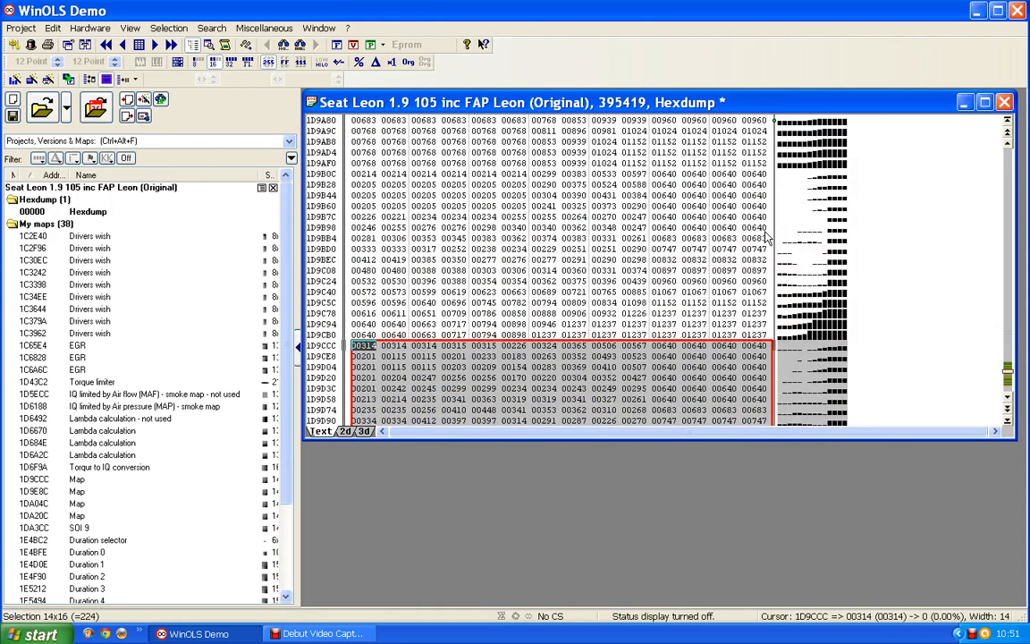
pyautogui.click(766, 237)
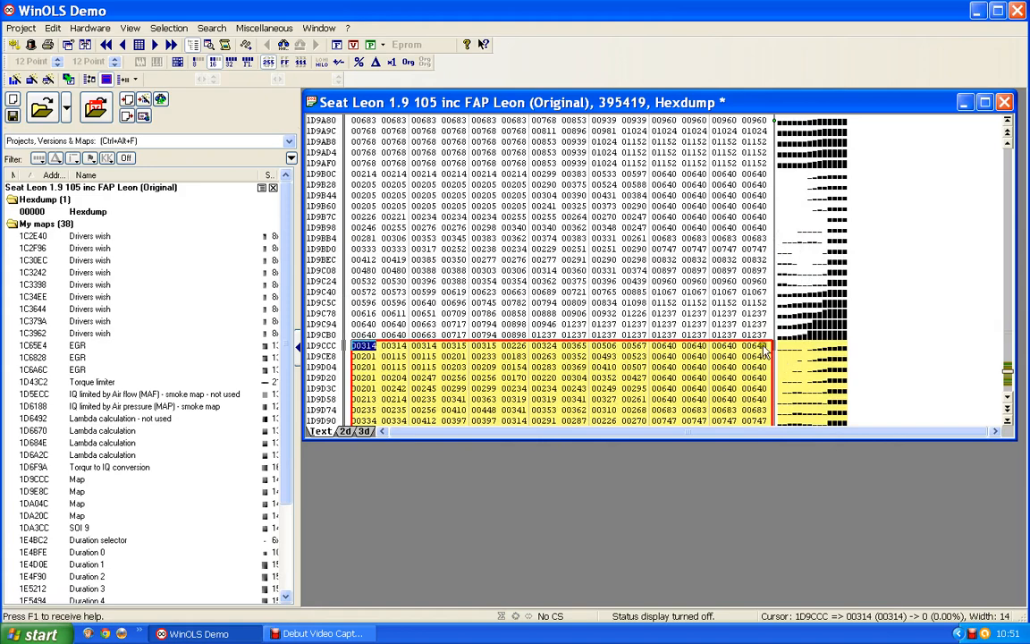
pyautogui.moveTo(762, 338); pyautogui.dragTo(354, 181)
pyautogui.press('k')
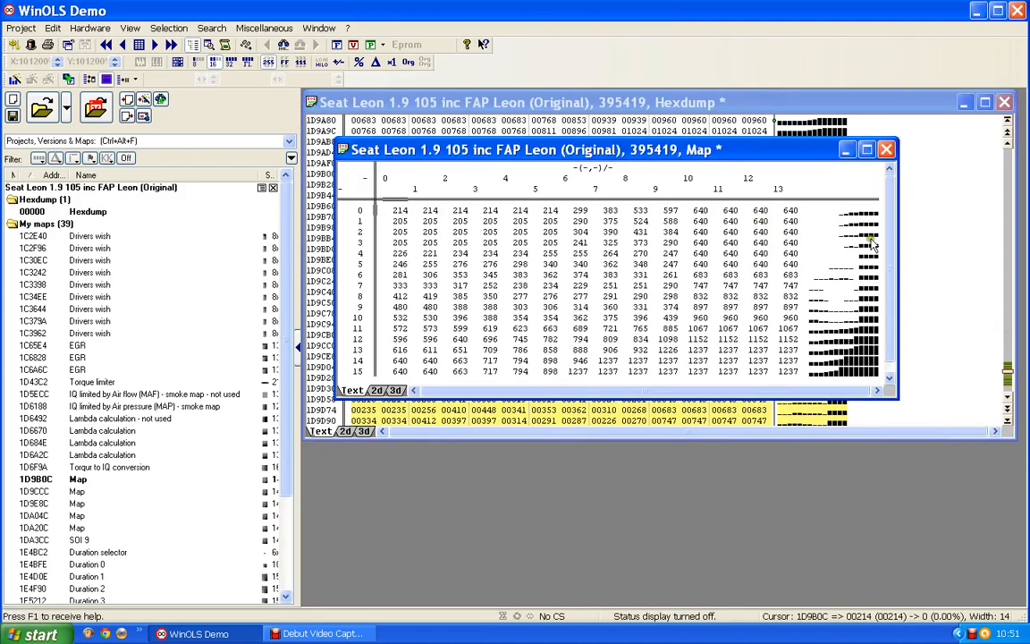
pyautogui.click(886, 149)
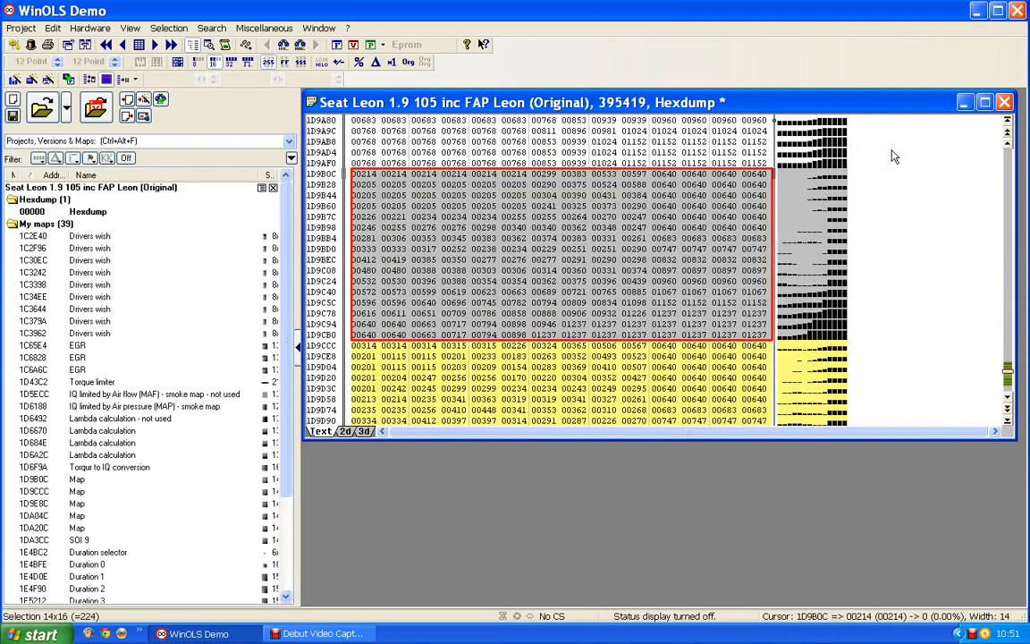
# Create a map from the 14x16 hexdump block starting at 1D994C, directly above the map at 1D9B0C, and close its window
pyautogui.click(892, 151)
pyautogui.scroll(6, 892, 150)
pyautogui.click(889, 149)
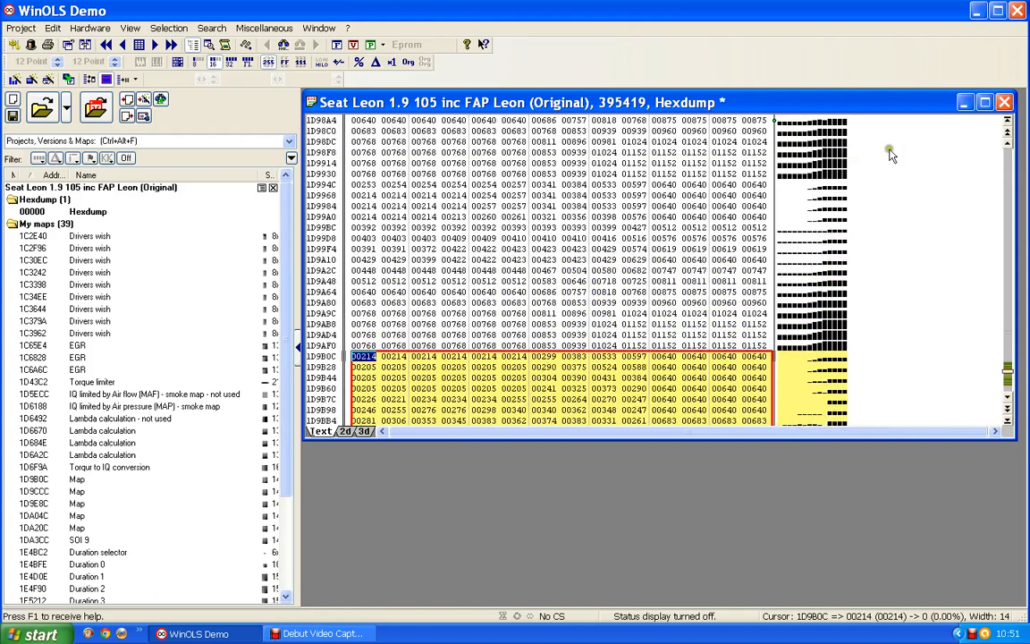
pyautogui.moveTo(763, 344); pyautogui.dragTo(361, 185)
pyautogui.press('k')
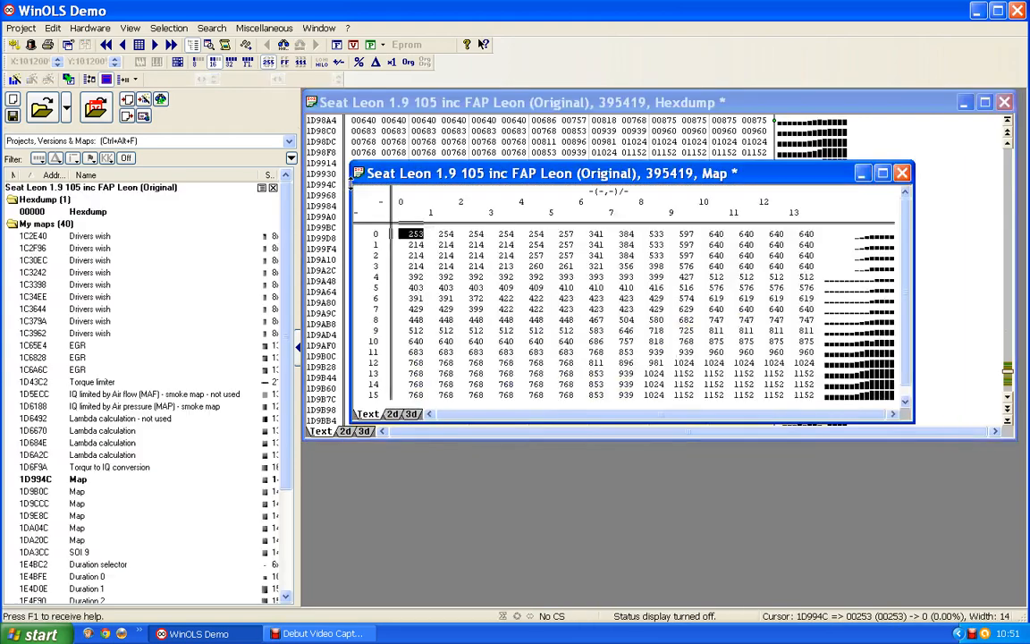
pyautogui.click(902, 172)
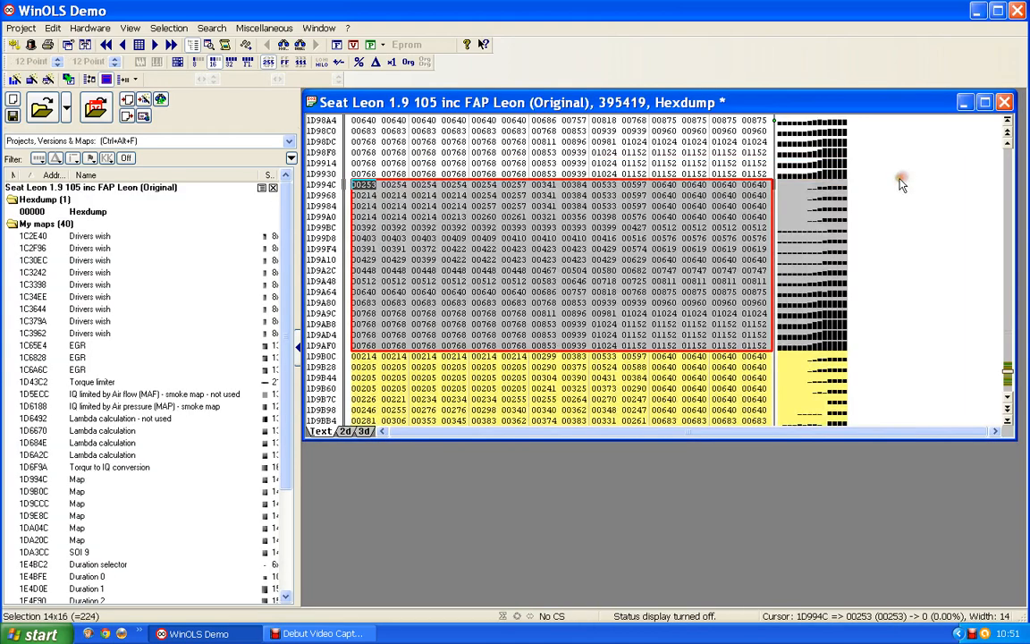
# Create a map from the 14x16 hexdump block starting at 1D978C, directly above the map at 1D994C, and close its window
pyautogui.scroll(2, 902, 185)
pyautogui.scroll(3, 903, 185)
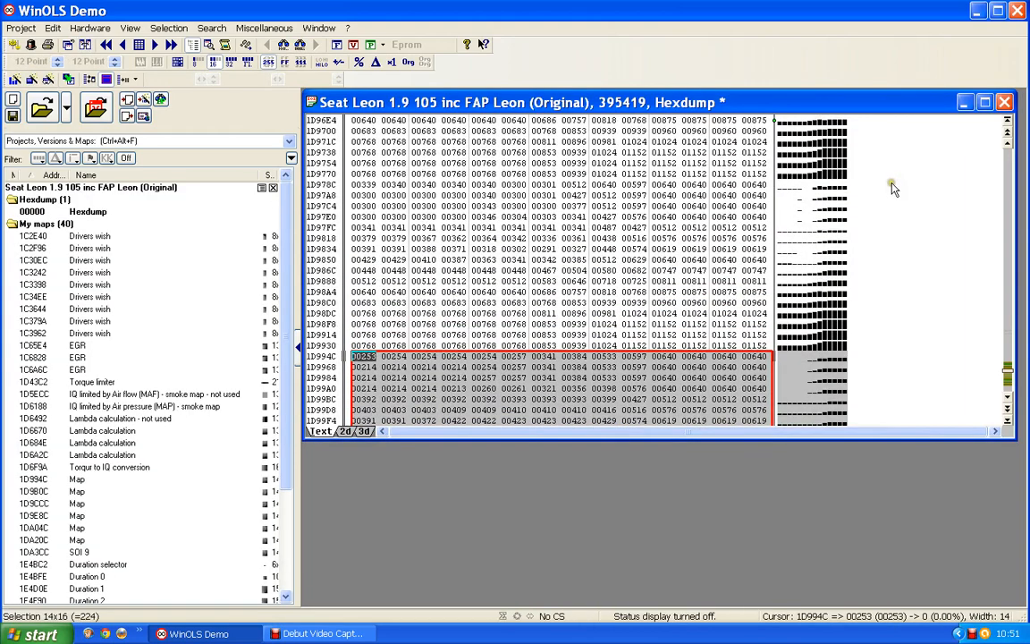
pyautogui.click(894, 189)
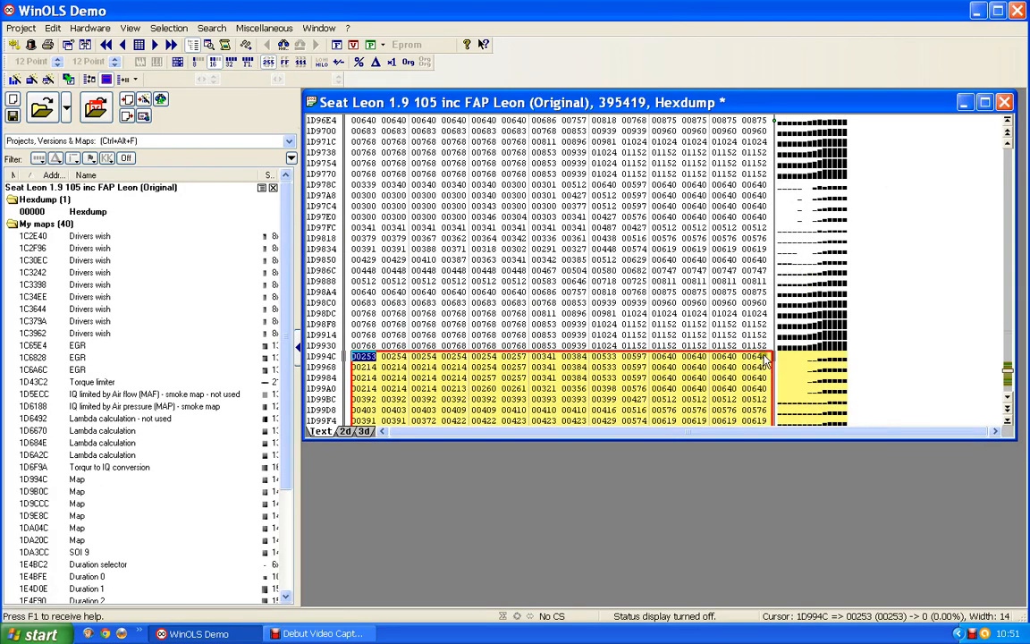
pyautogui.moveTo(759, 352); pyautogui.dragTo(340, 185)
pyautogui.press('k')
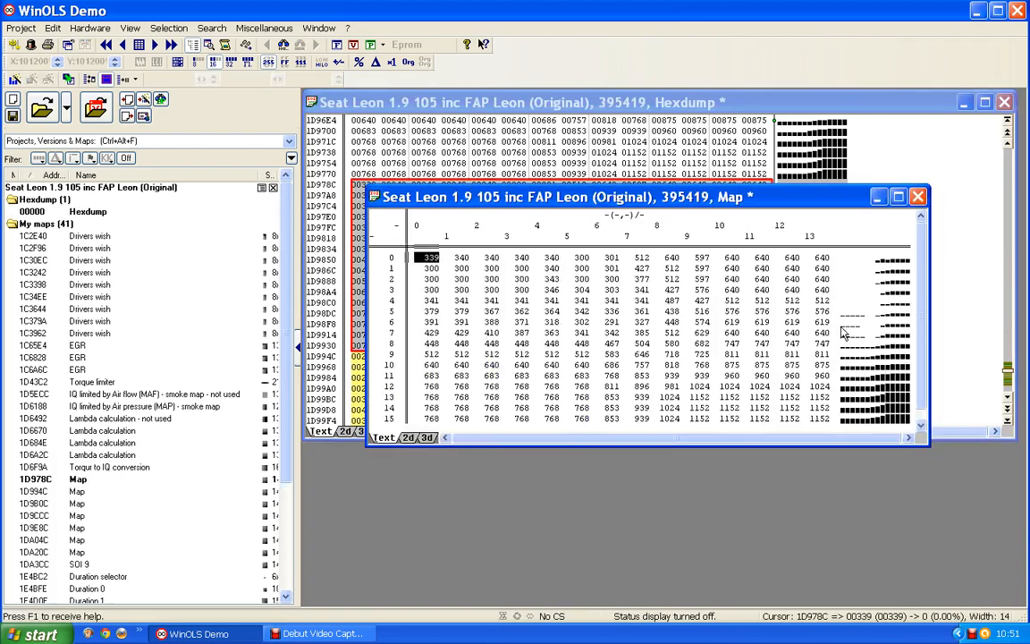
pyautogui.click(918, 195)
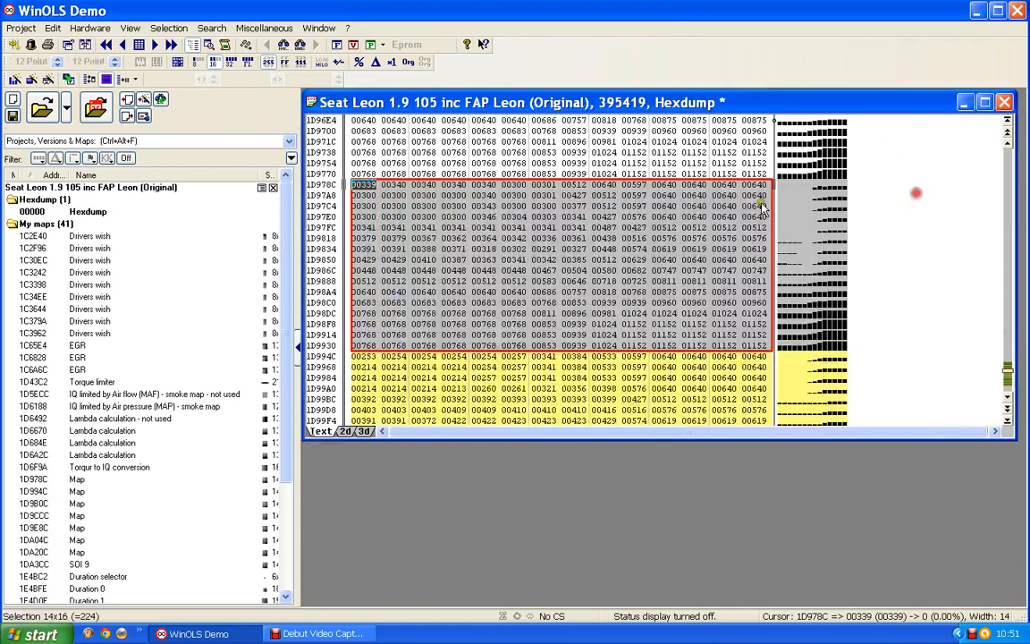
# Create a map from the 14x16 hexdump block starting at 1D95CC, directly above the map at 1D978C, and close its window
pyautogui.click(677, 207)
pyautogui.scroll(6, 677, 208)
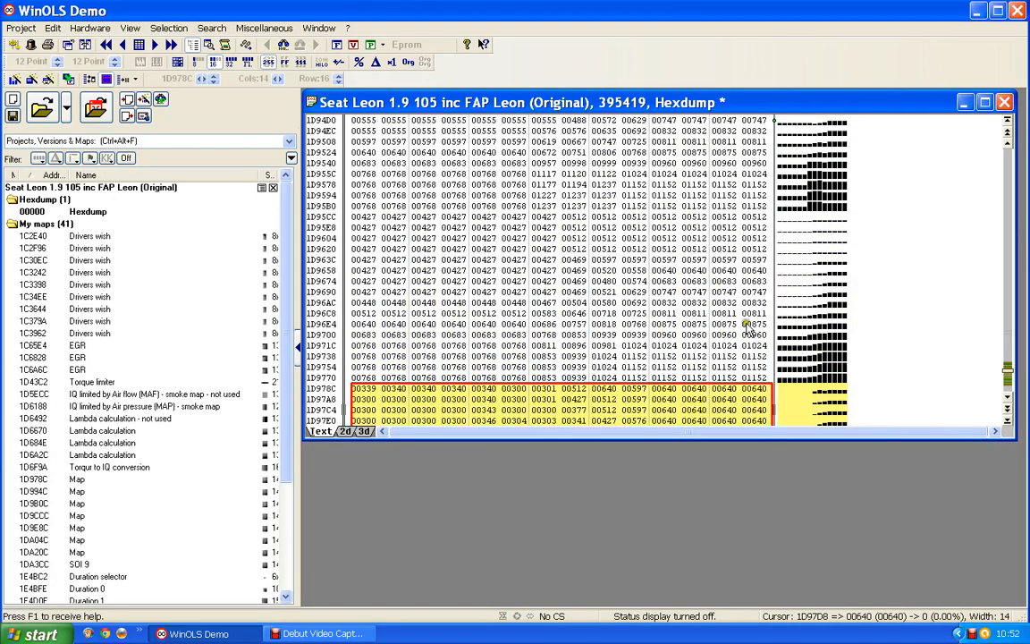
pyautogui.moveTo(754, 376); pyautogui.dragTo(359, 219)
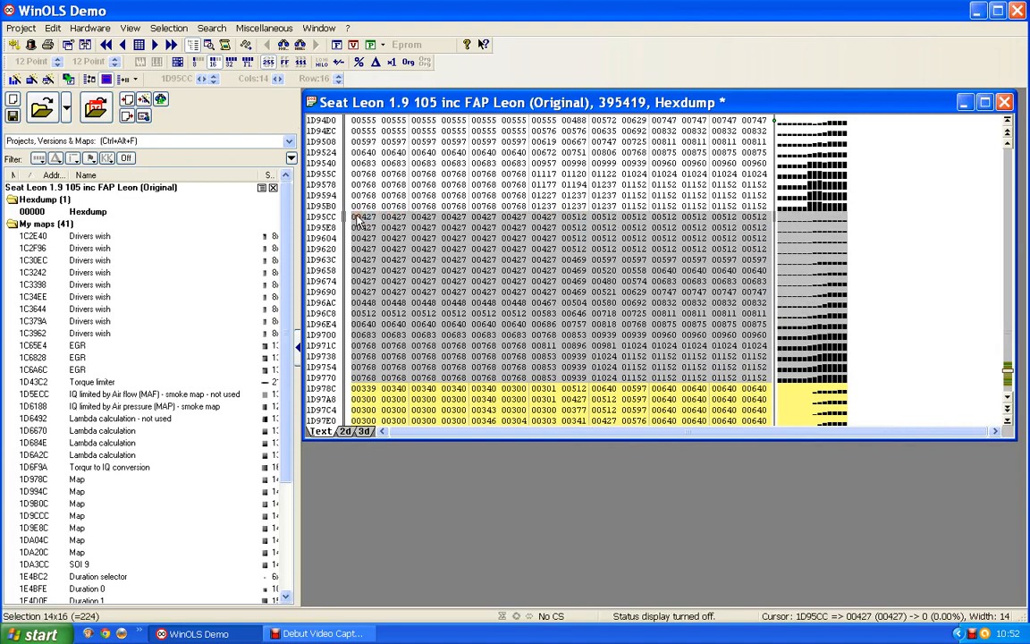
pyautogui.press('k')
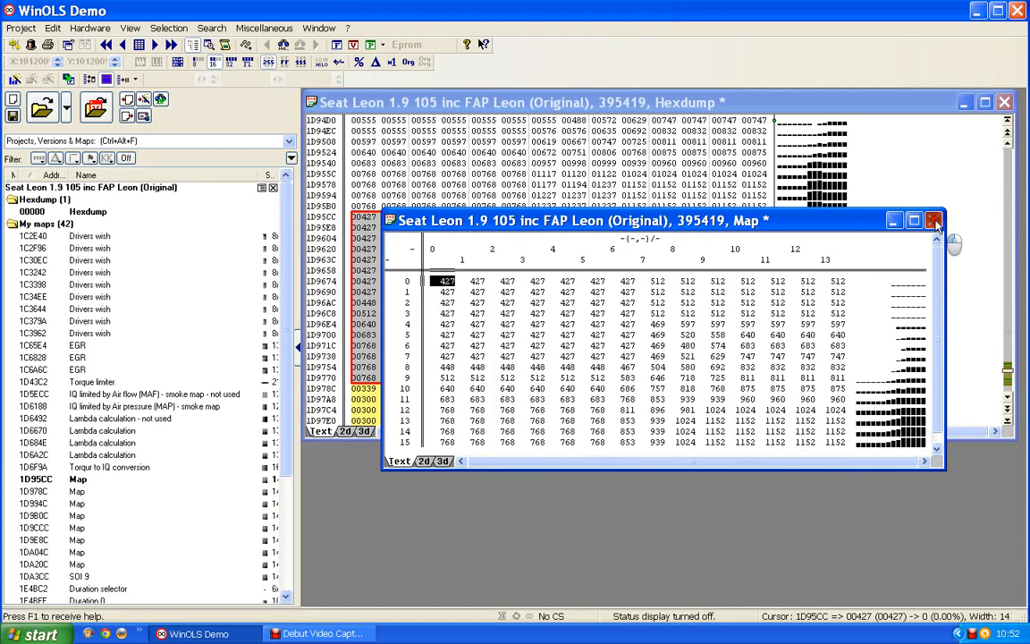
pyautogui.click(935, 221)
# Create a map from the 14x16 hexdump block starting at 1D940C, directly above the map at 1D95CC, and close its window
pyautogui.scroll(3, 863, 516)
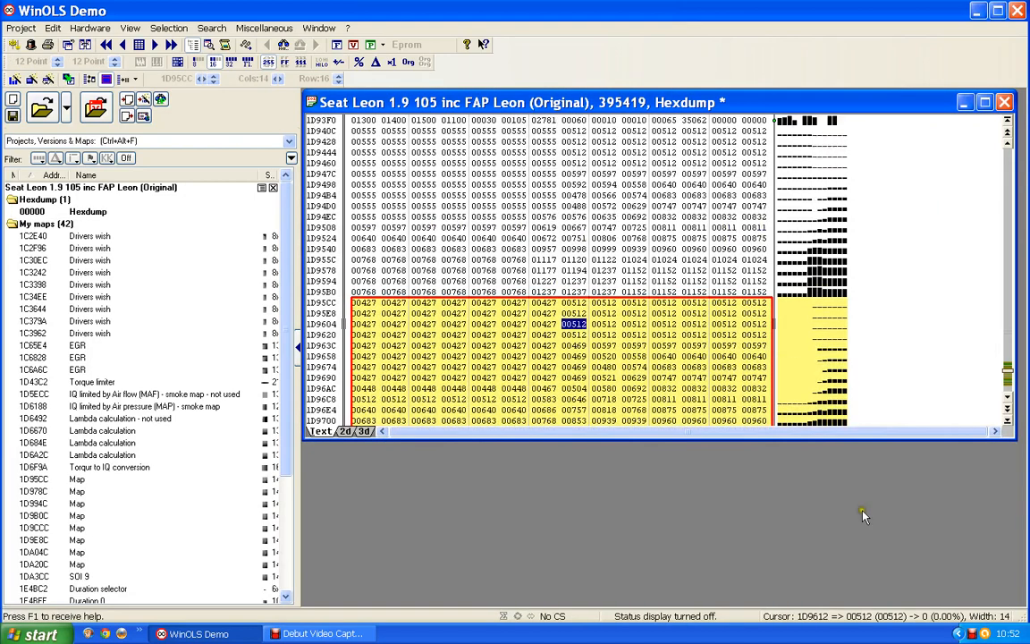
pyautogui.scroll(2, 568, 266)
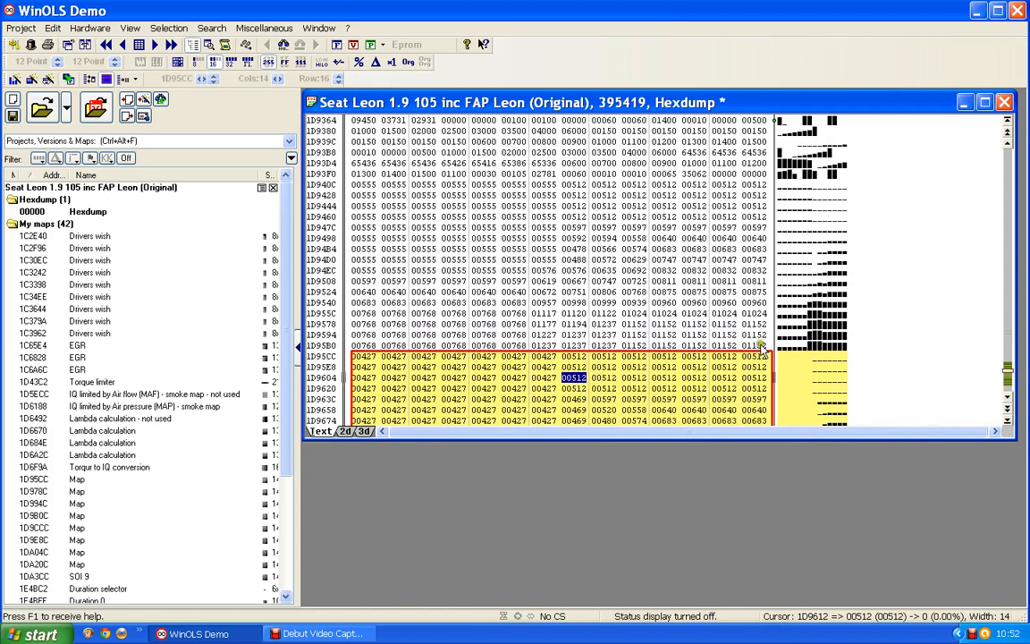
pyautogui.moveTo(764, 349); pyautogui.dragTo(351, 186)
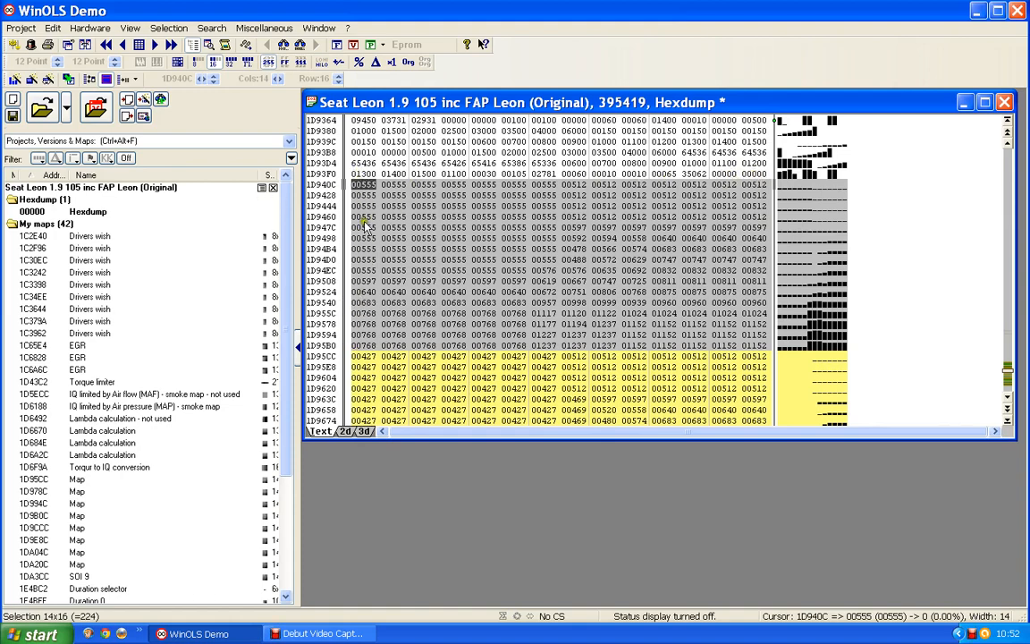
pyautogui.press('k')
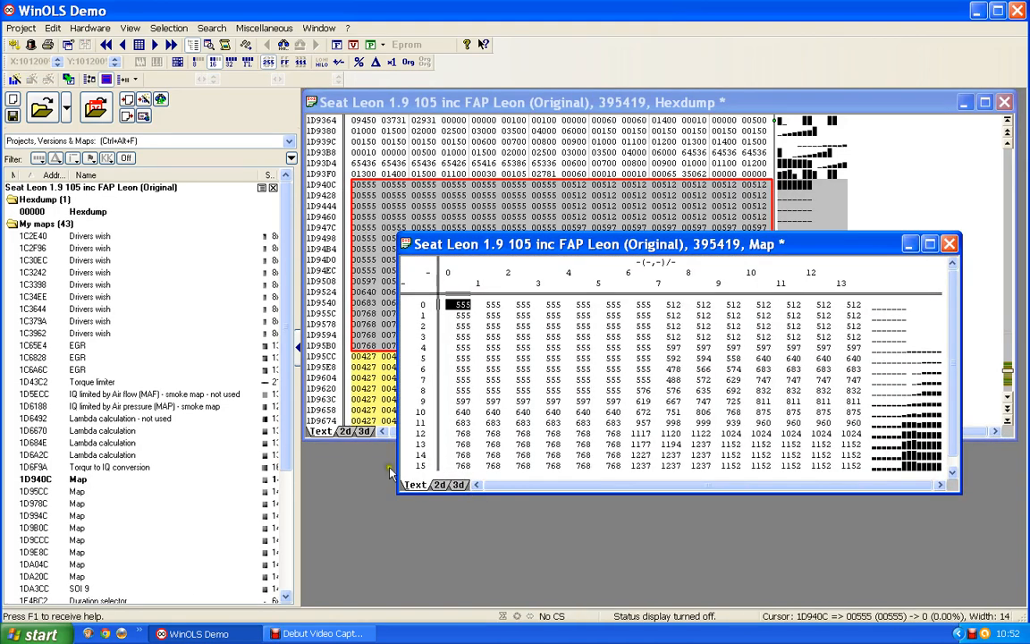
pyautogui.click(952, 245)
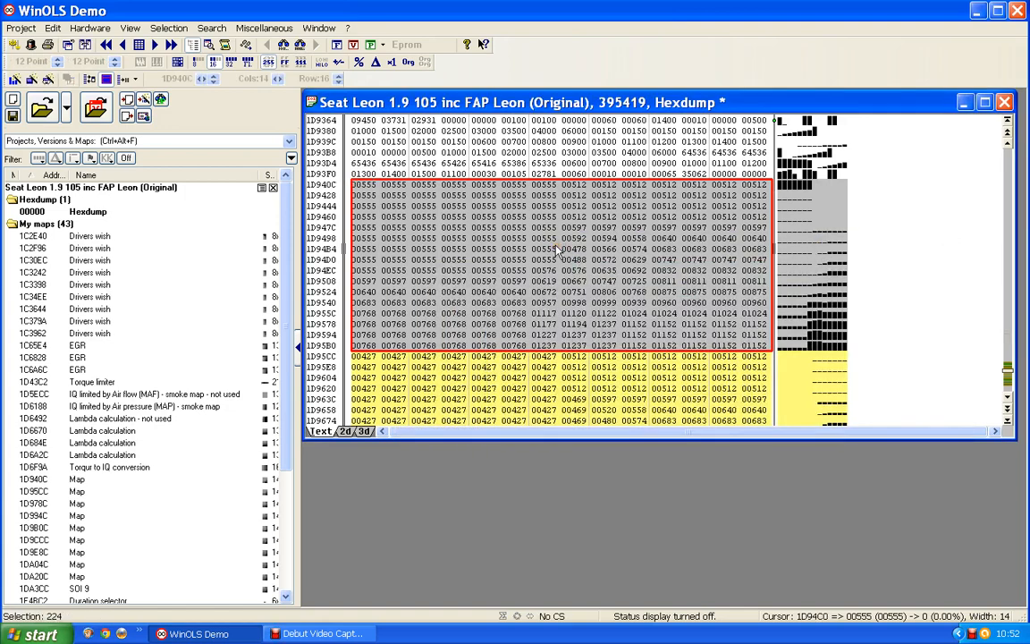